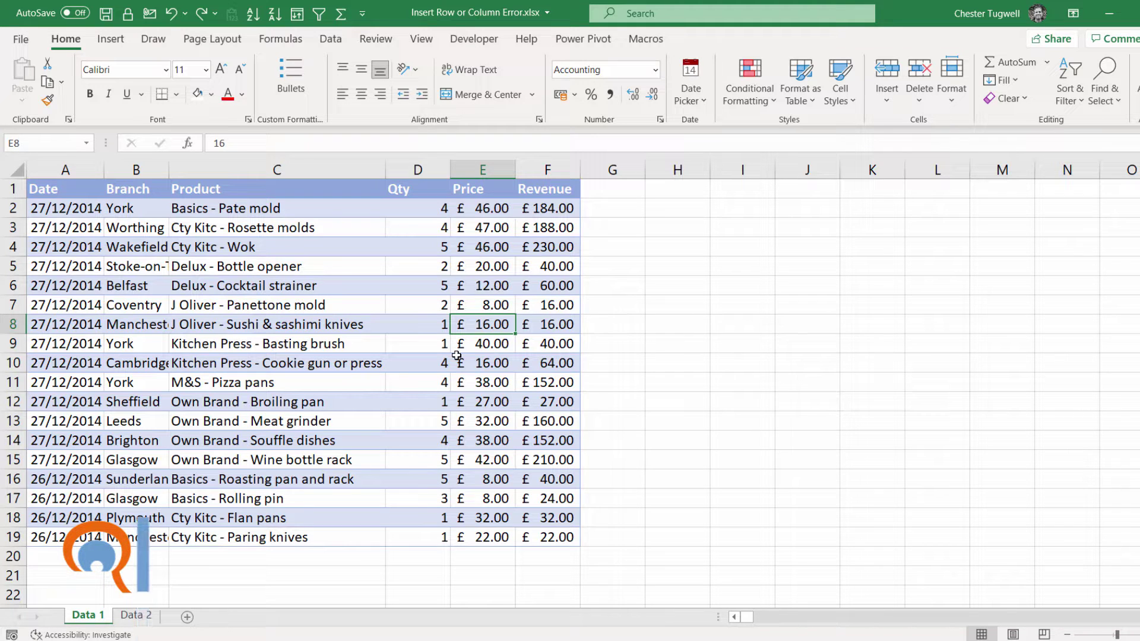
Step: Try inserting a column before Product and a row above row 10; both fail with errors
click(279, 324)
click(294, 172)
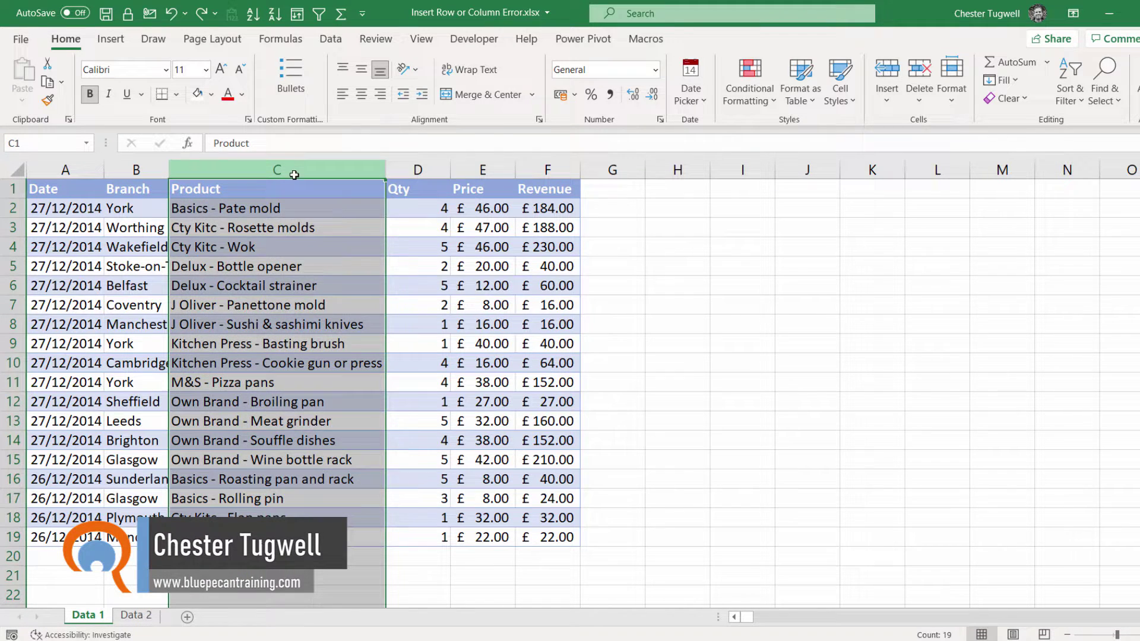
right_click(294, 174)
click(362, 308)
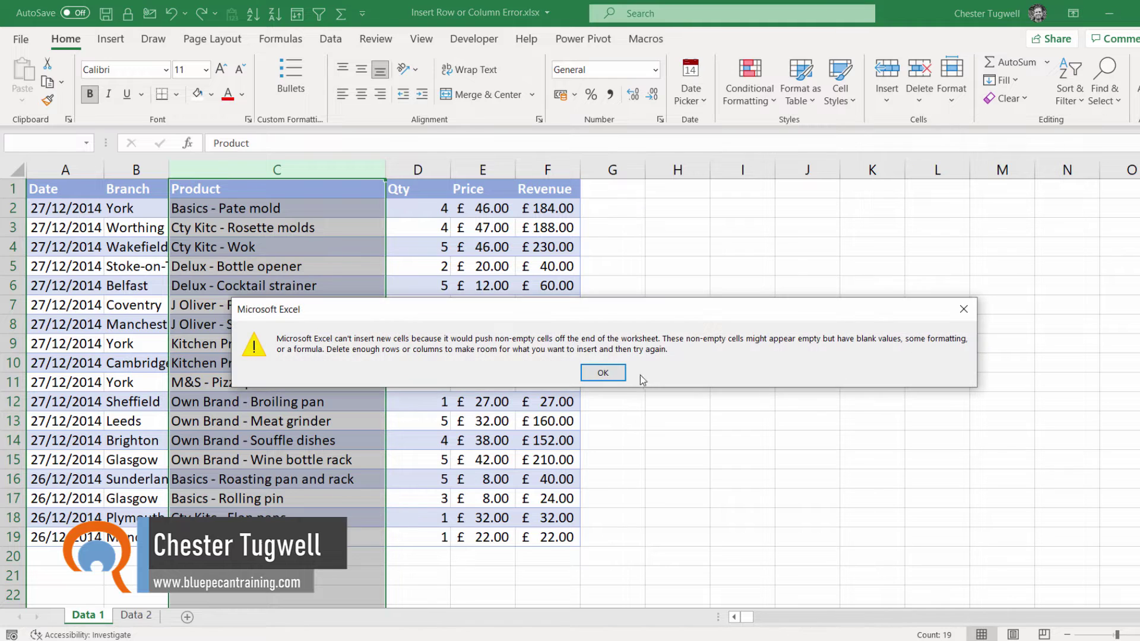
click(602, 372)
click(276, 363)
click(11, 363)
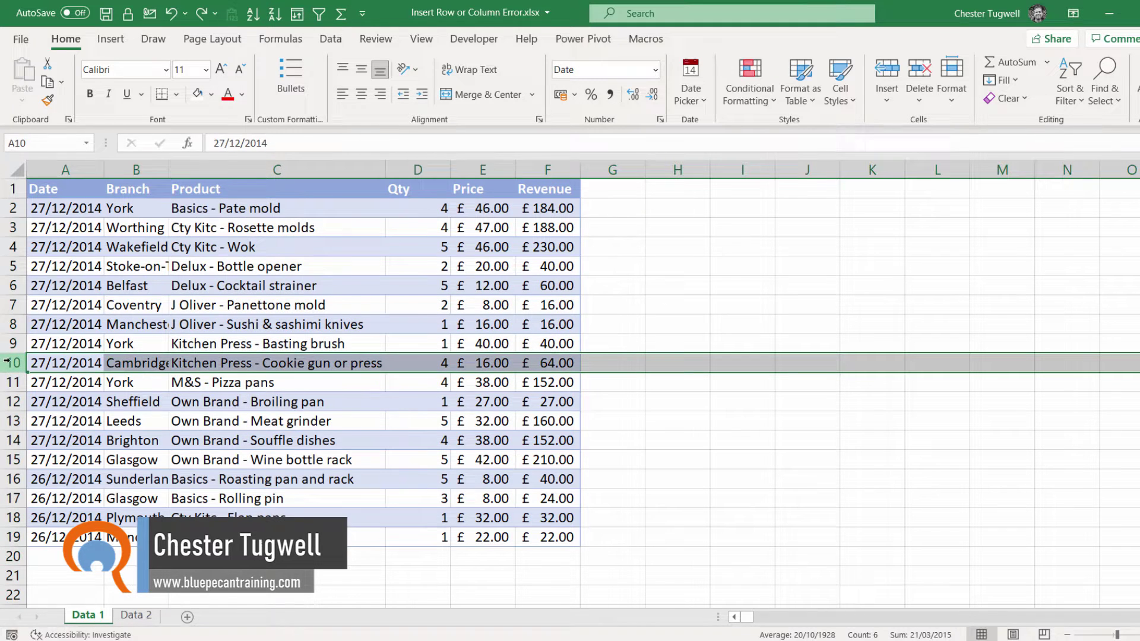
right_click(12, 363)
click(72, 211)
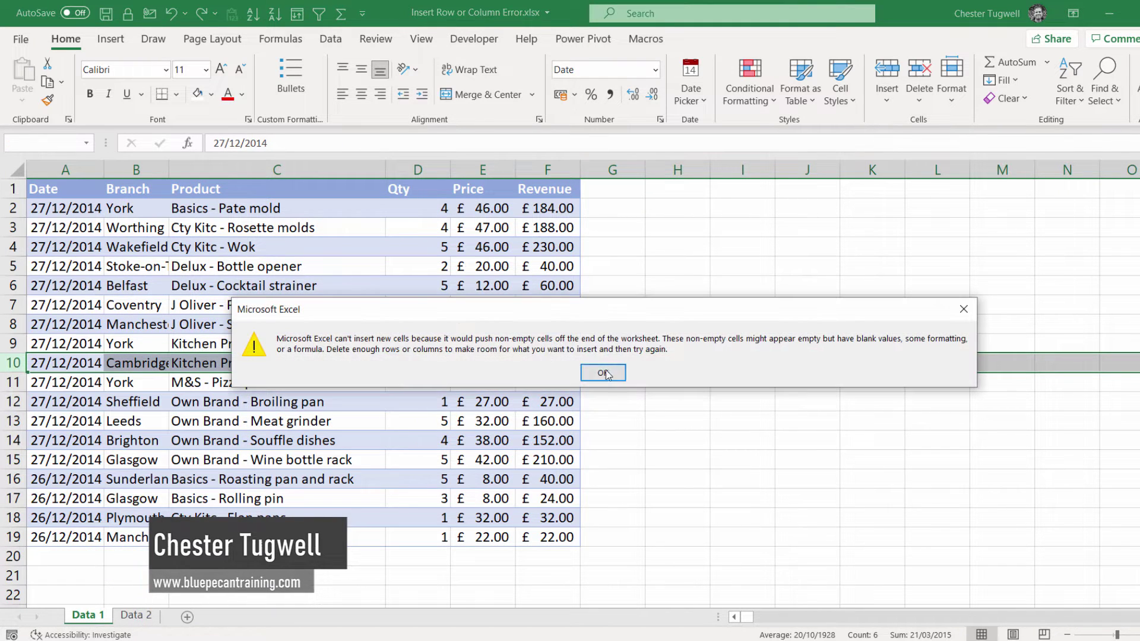
click(602, 372)
click(389, 306)
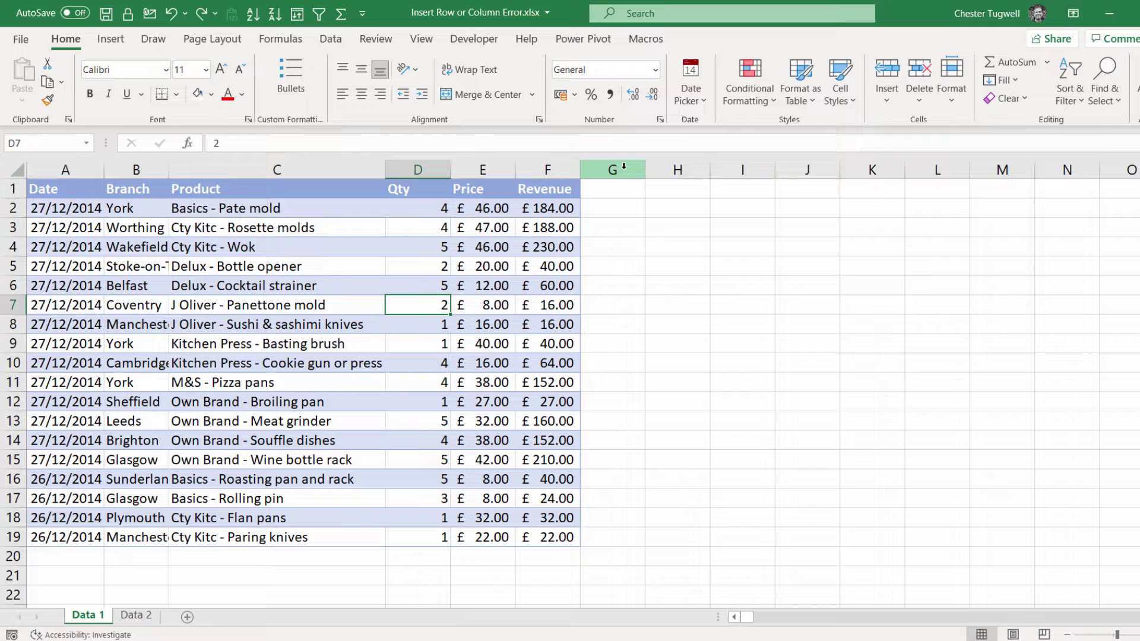
Step: Inspect the sheet's empty area, jumping from G1 to column XFD and down to the last row
click(59, 190)
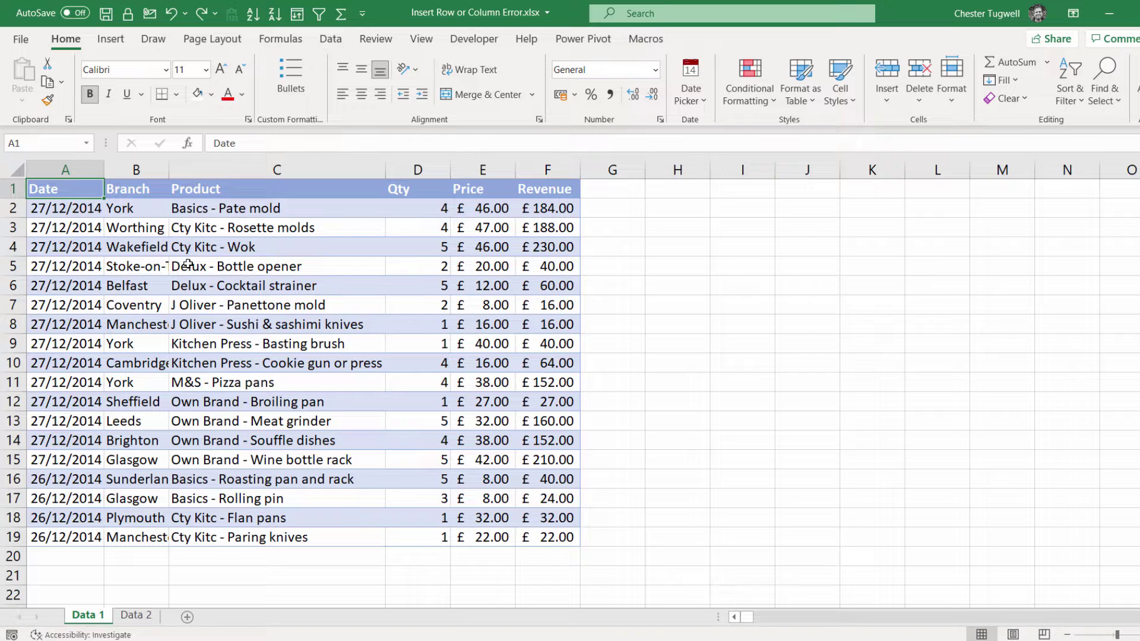
click(632, 193)
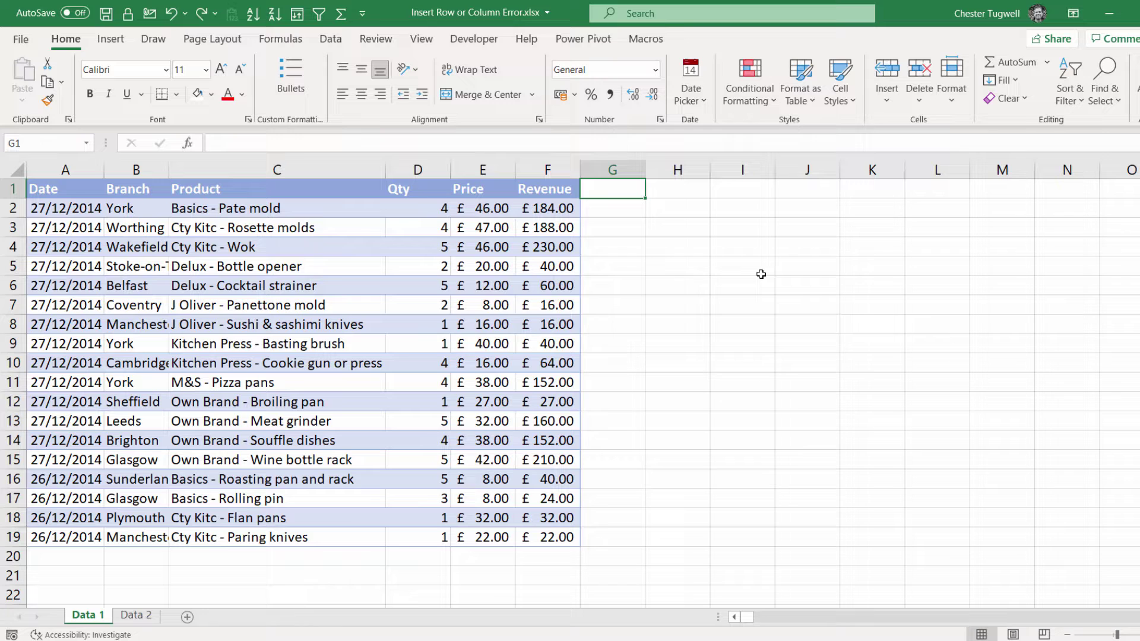
key(ctrl+Right)
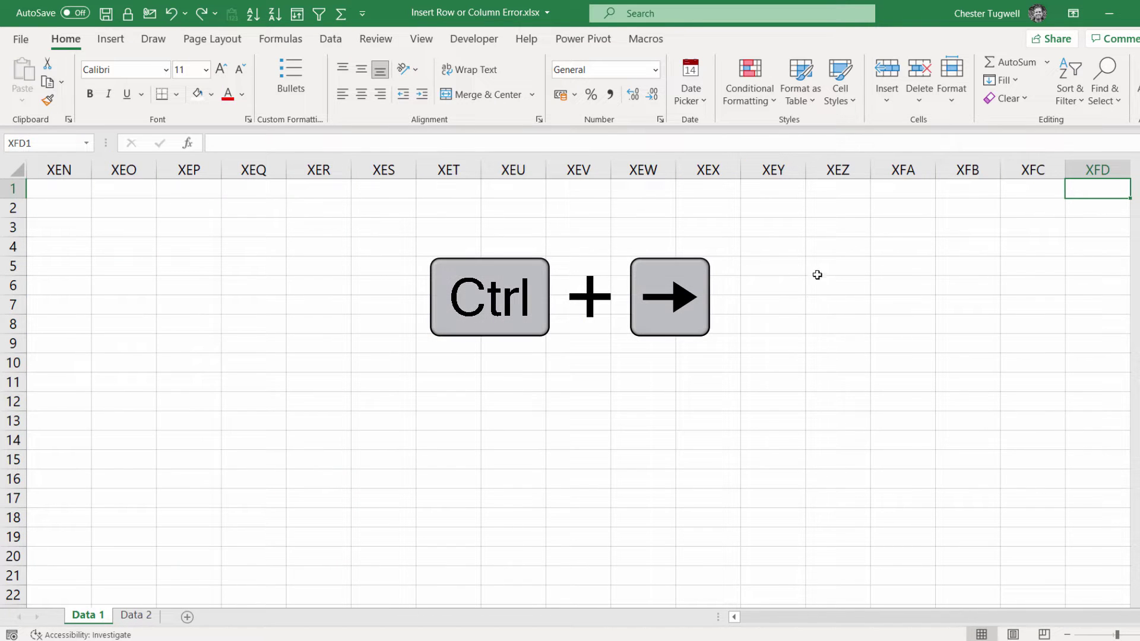
click(1052, 247)
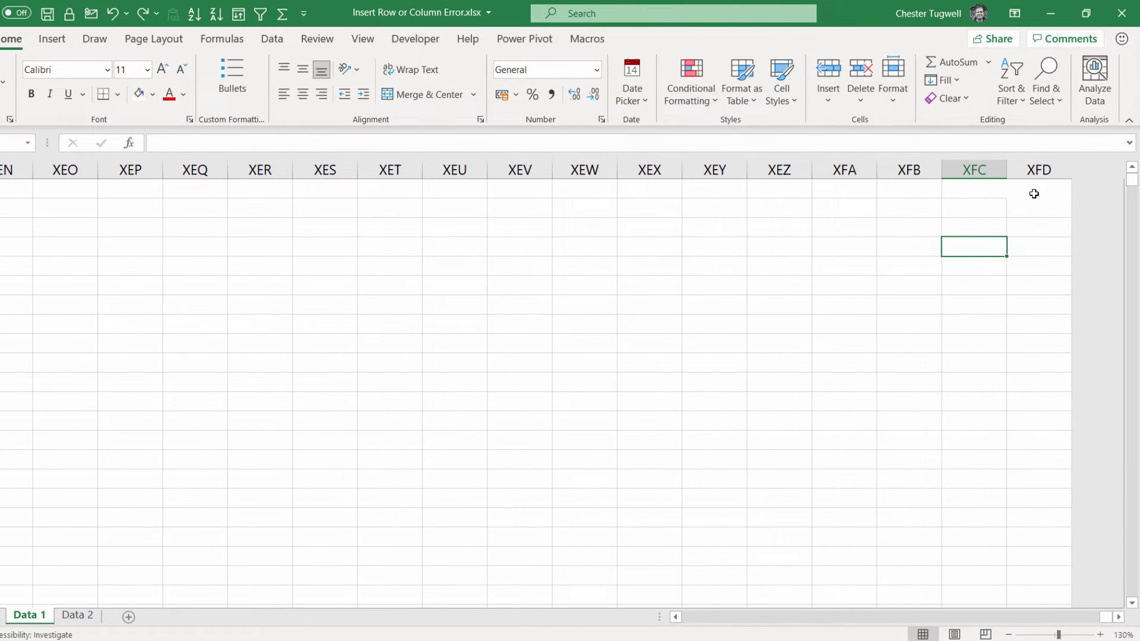
click(1030, 242)
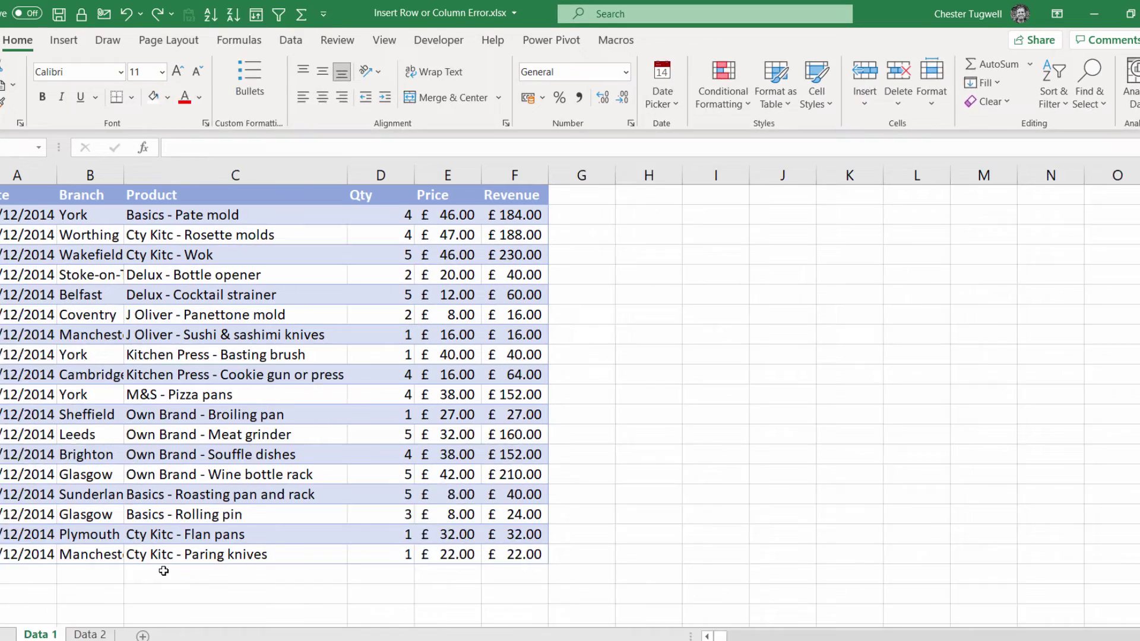
click(329, 557)
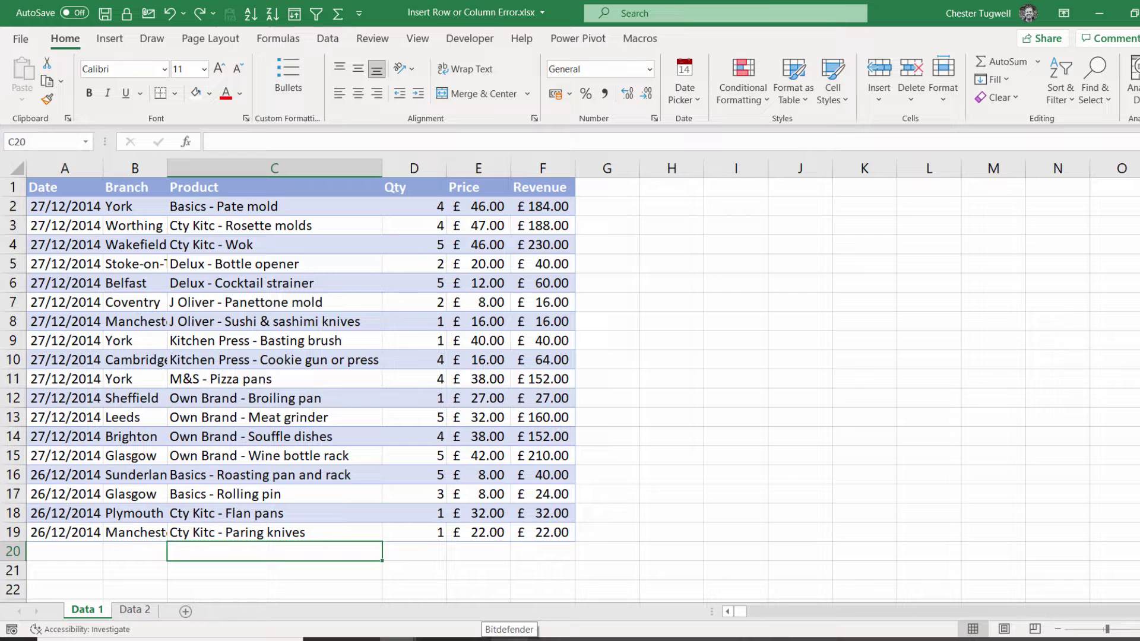
key(ctrl+Down)
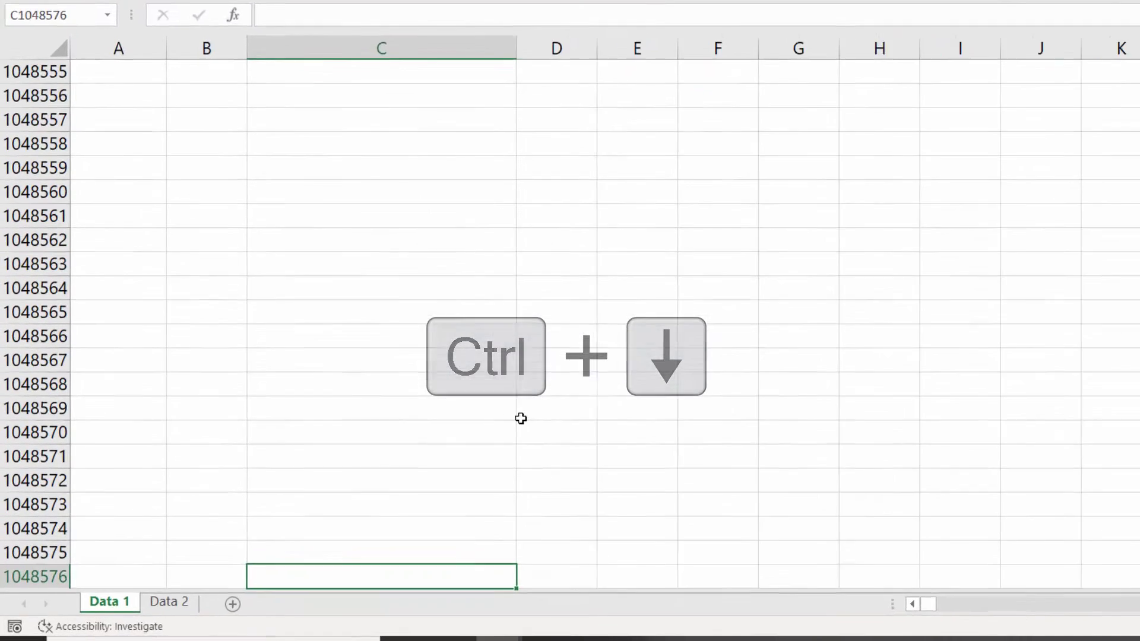
click(520, 418)
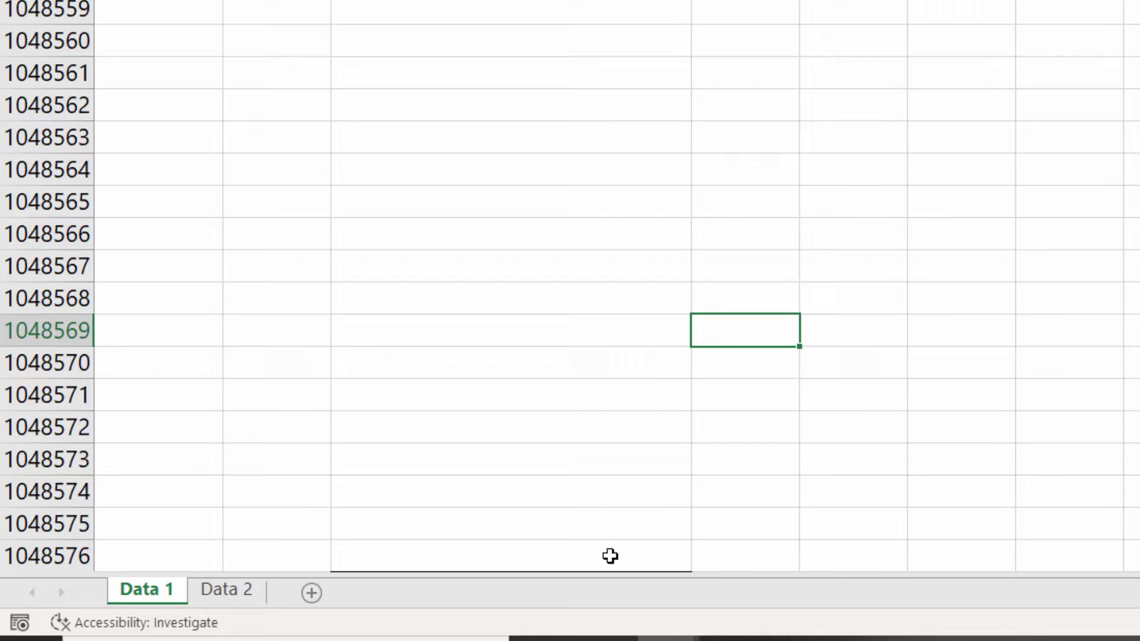
key(ctrl+Up)
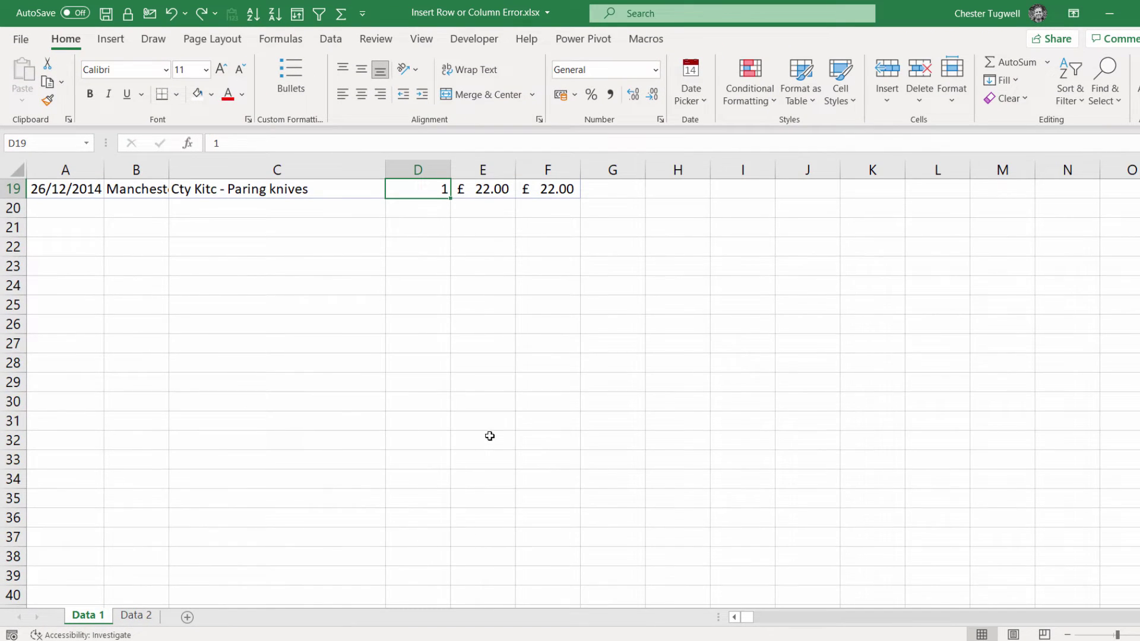
Step: Clear all contents and formatting from columns G through XFD
scroll(490, 437, up, 6)
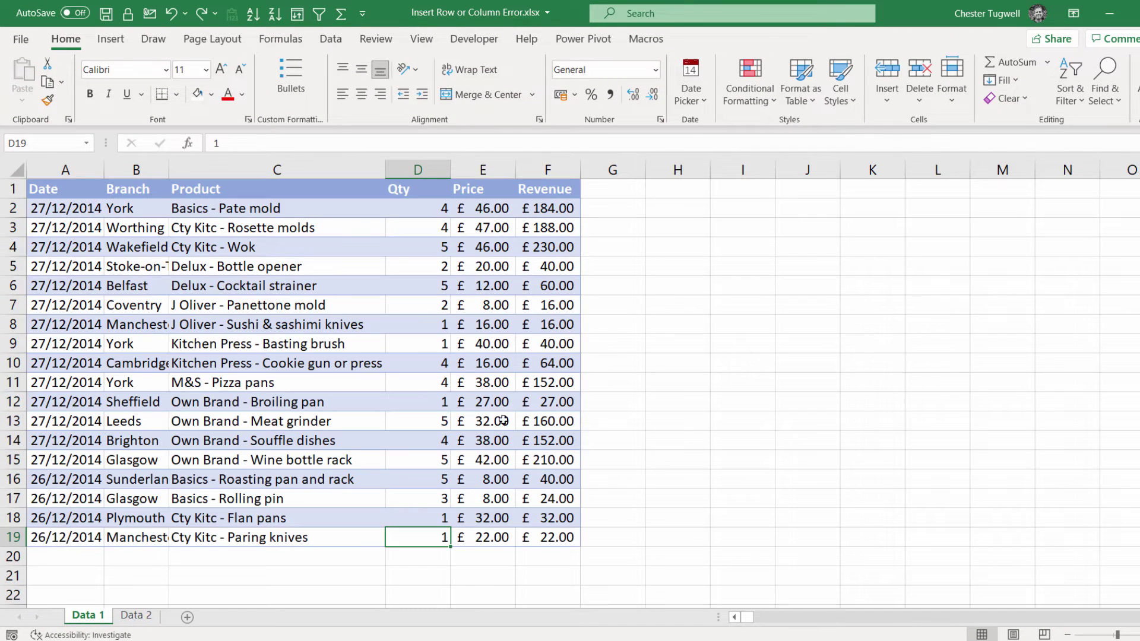
click(615, 170)
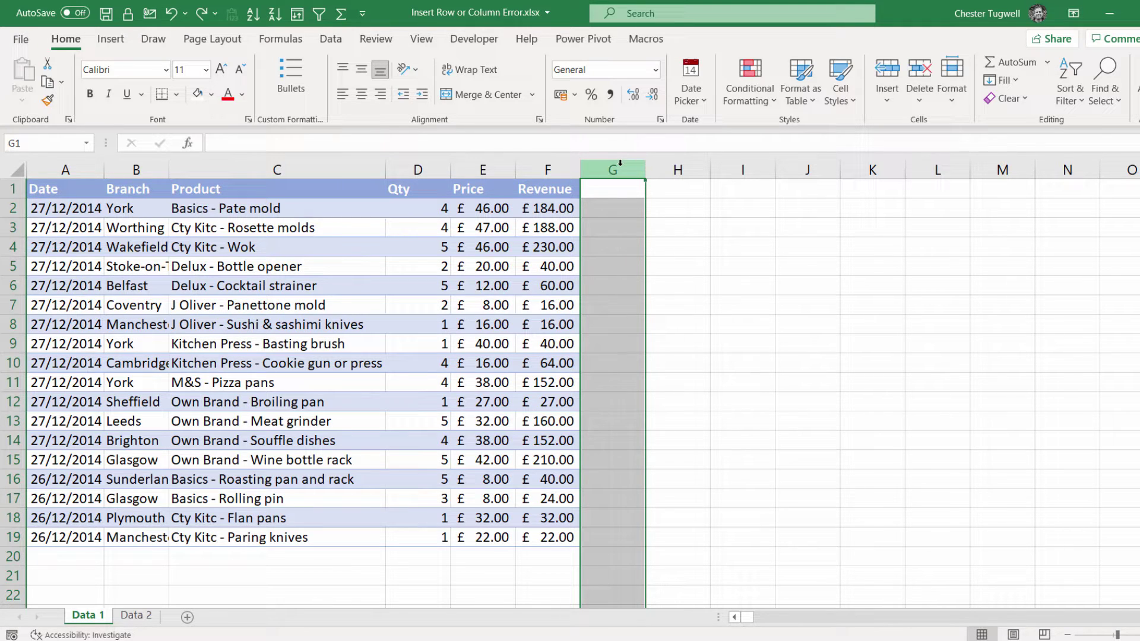
key(ctrl+shift+Right)
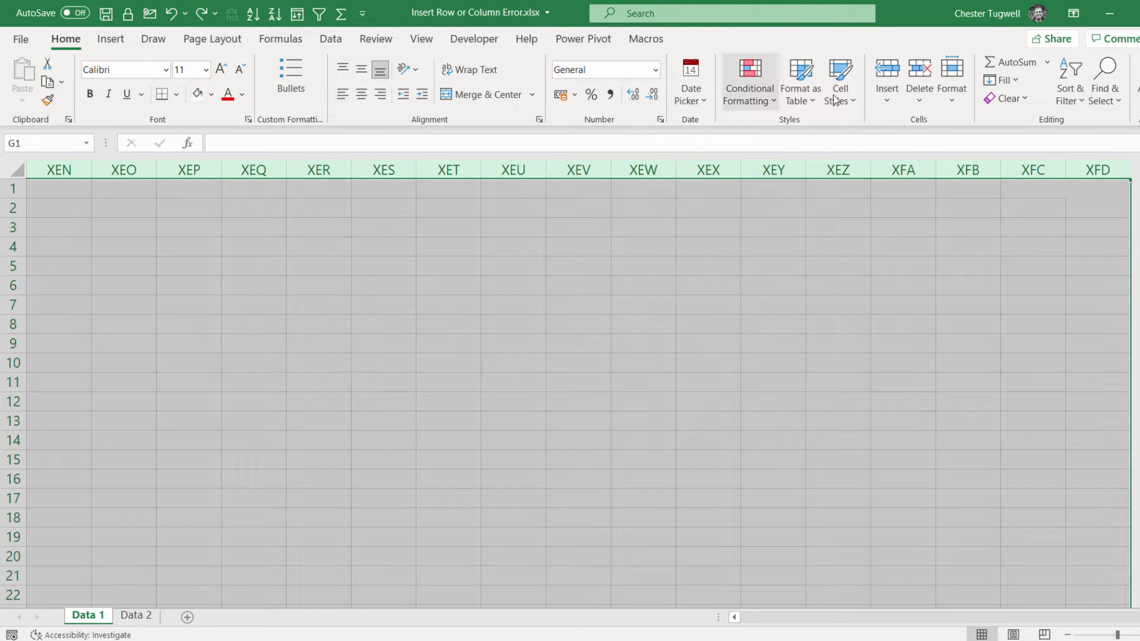
click(998, 101)
click(1015, 123)
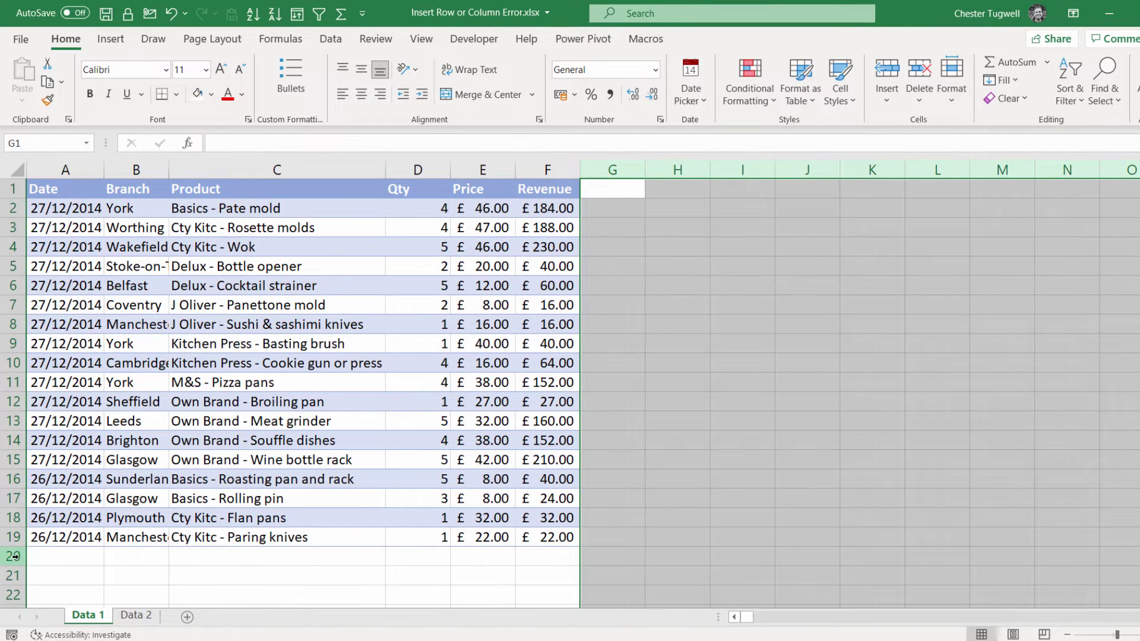
Step: Clear all contents and formatting from row 20 down to the sheet's last row
click(18, 556)
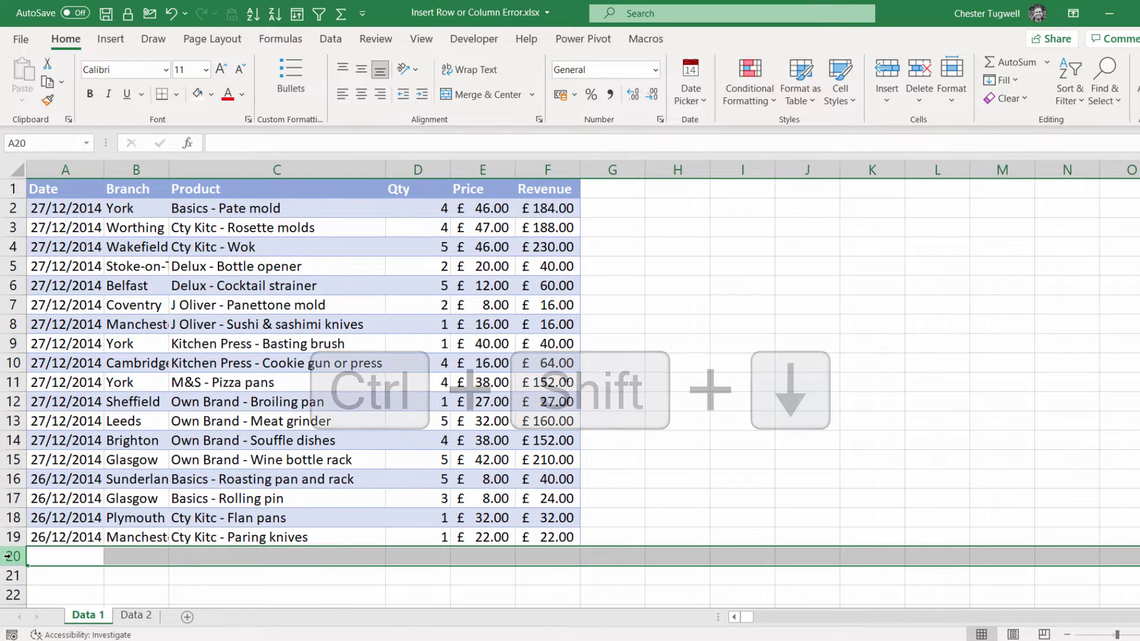
key(ctrl+shift+Down)
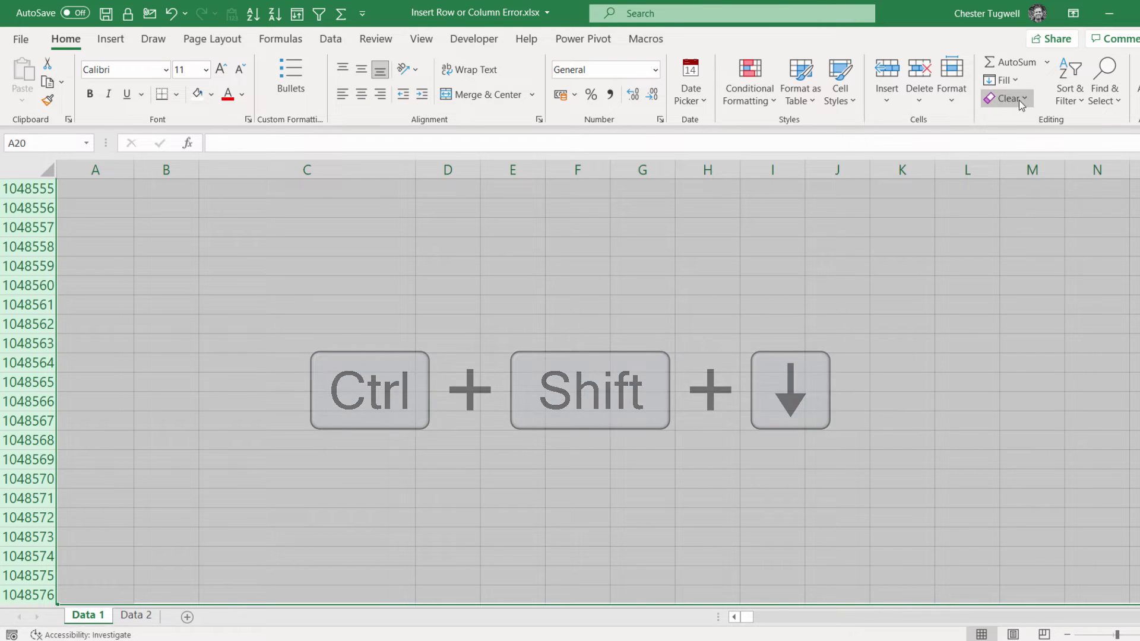
click(1005, 98)
click(1025, 118)
scroll(607, 241, up, 3)
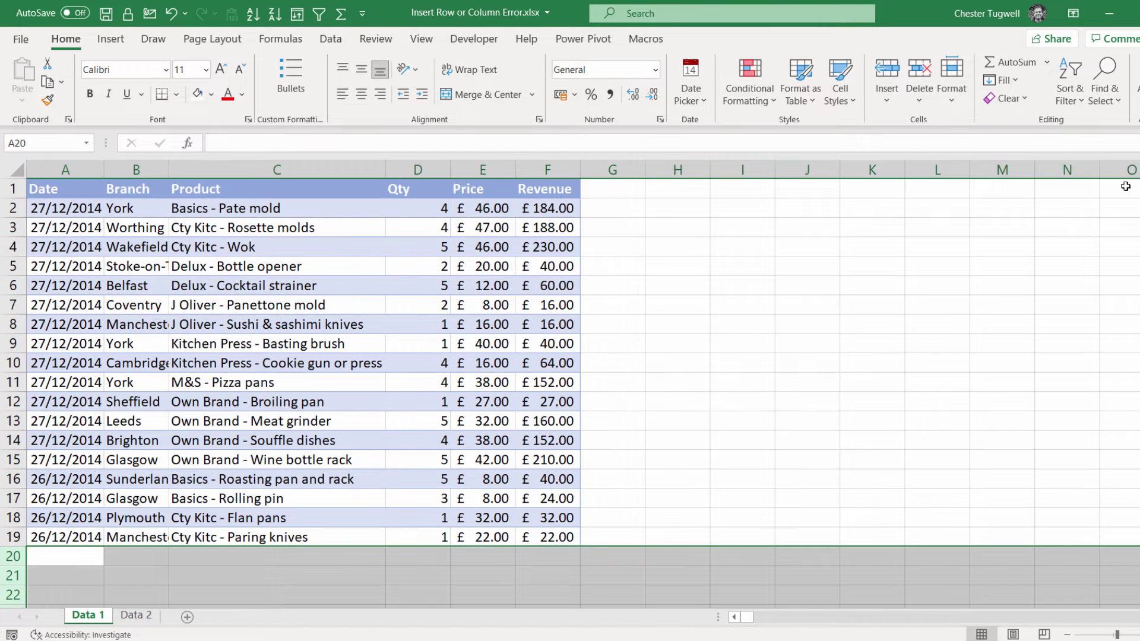
click(419, 171)
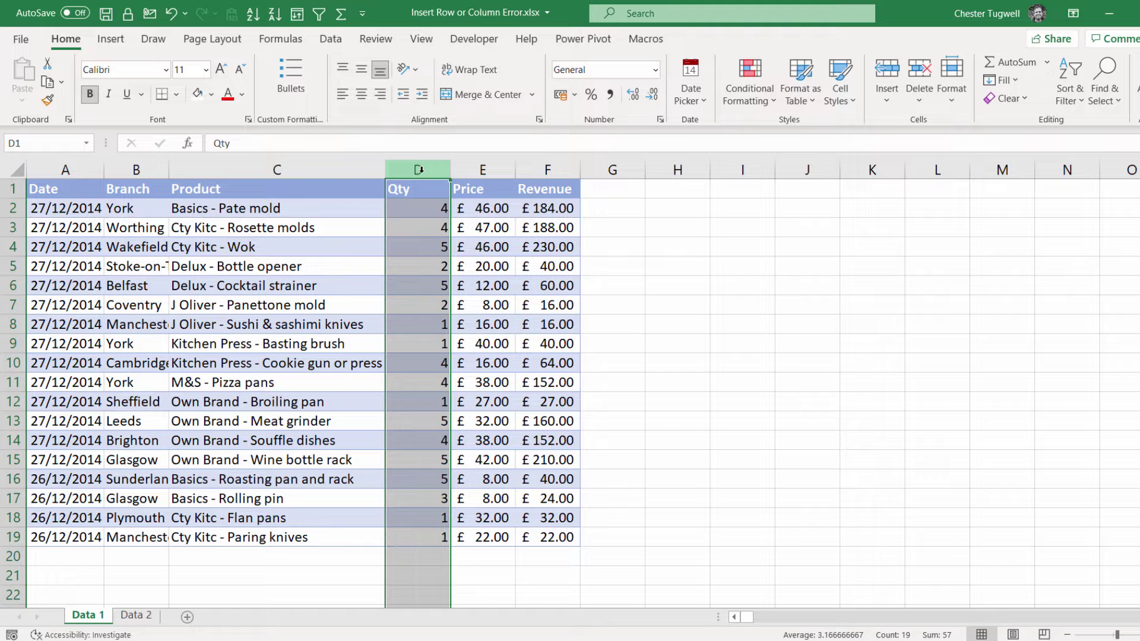
Step: Insert a blank column D before Qty, confirming the large operation
right_click(419, 170)
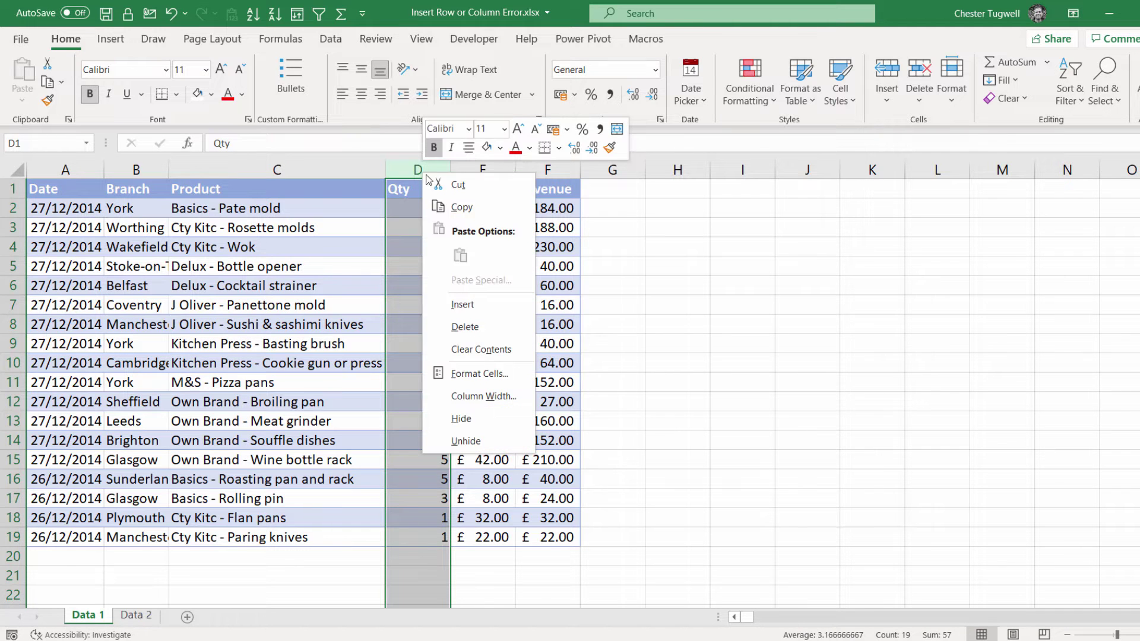
click(457, 304)
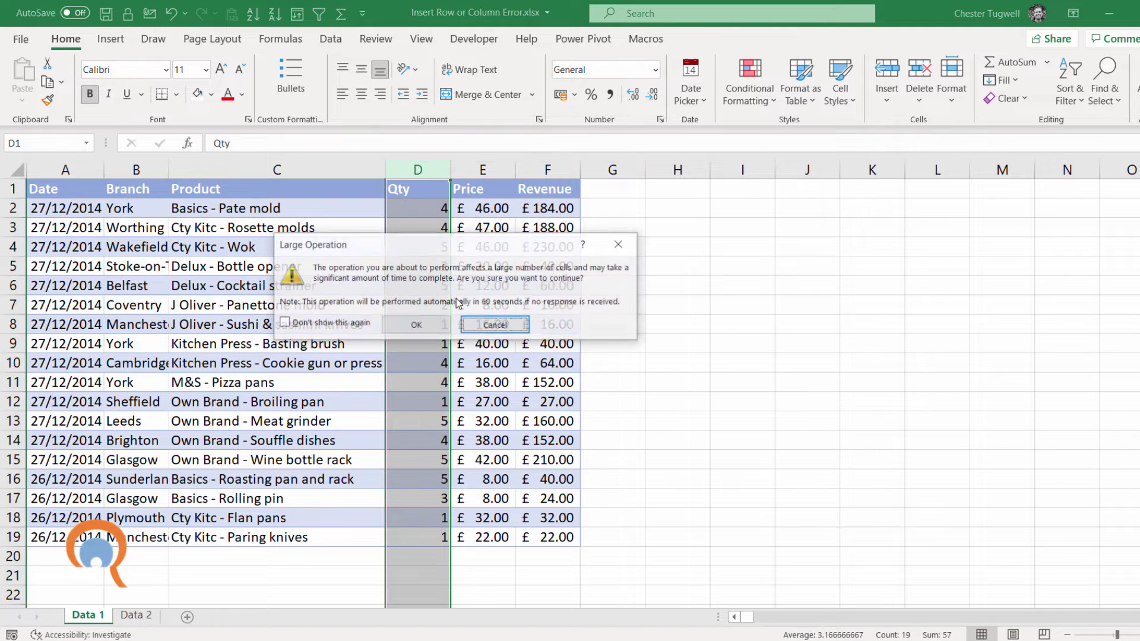
click(409, 326)
click(518, 311)
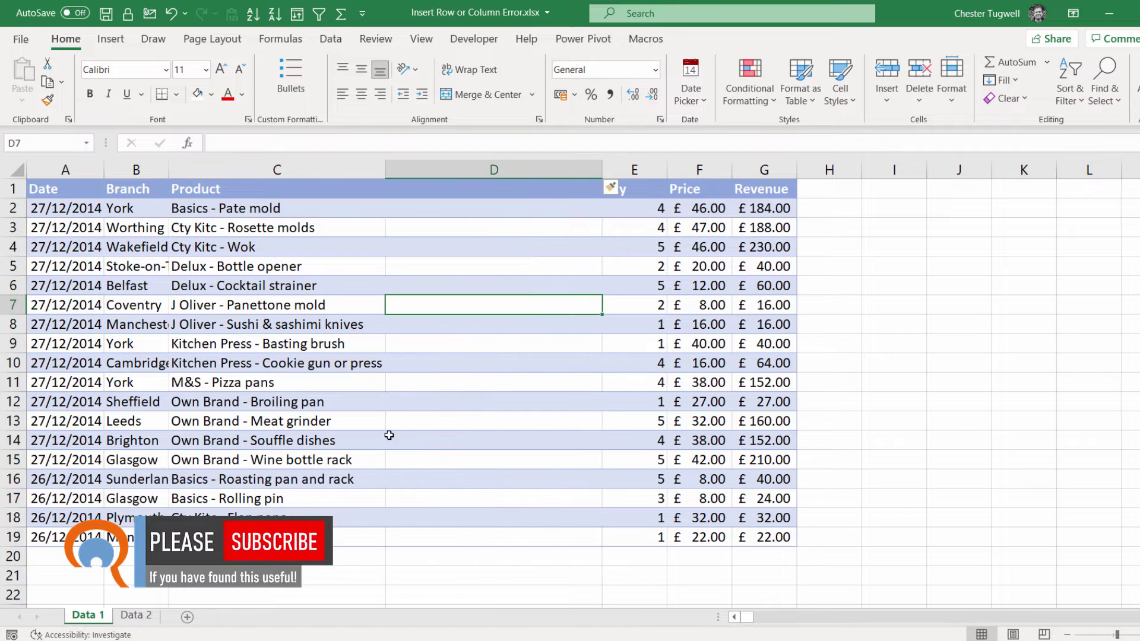
Step: Insert a blank row 14 above the Brighton sale, confirming the large operation
click(13, 440)
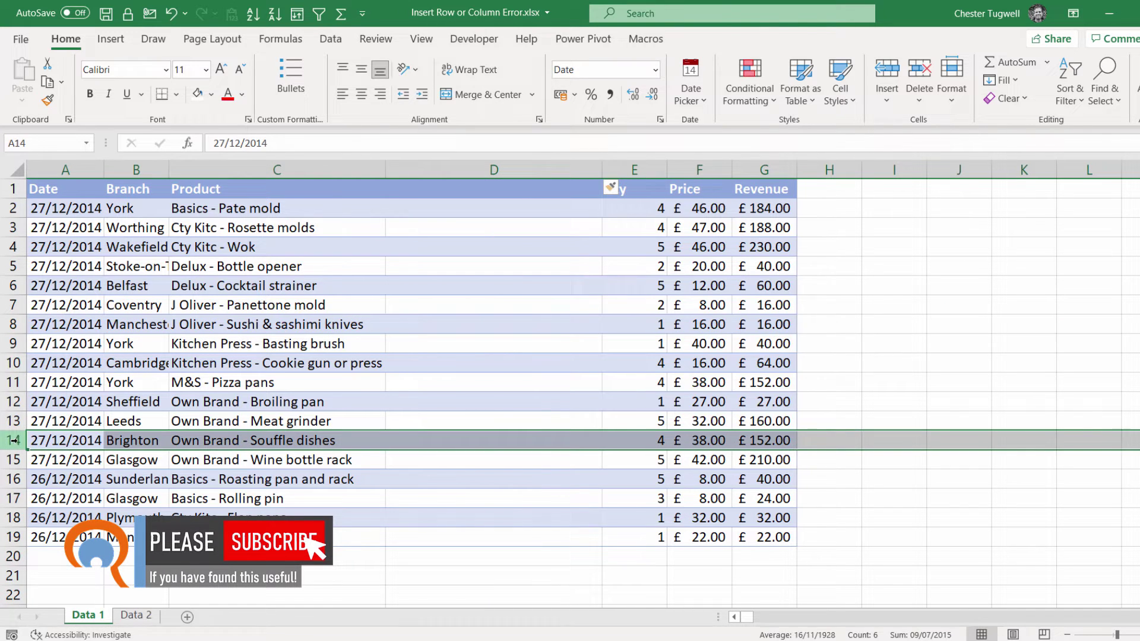
right_click(16, 440)
click(72, 292)
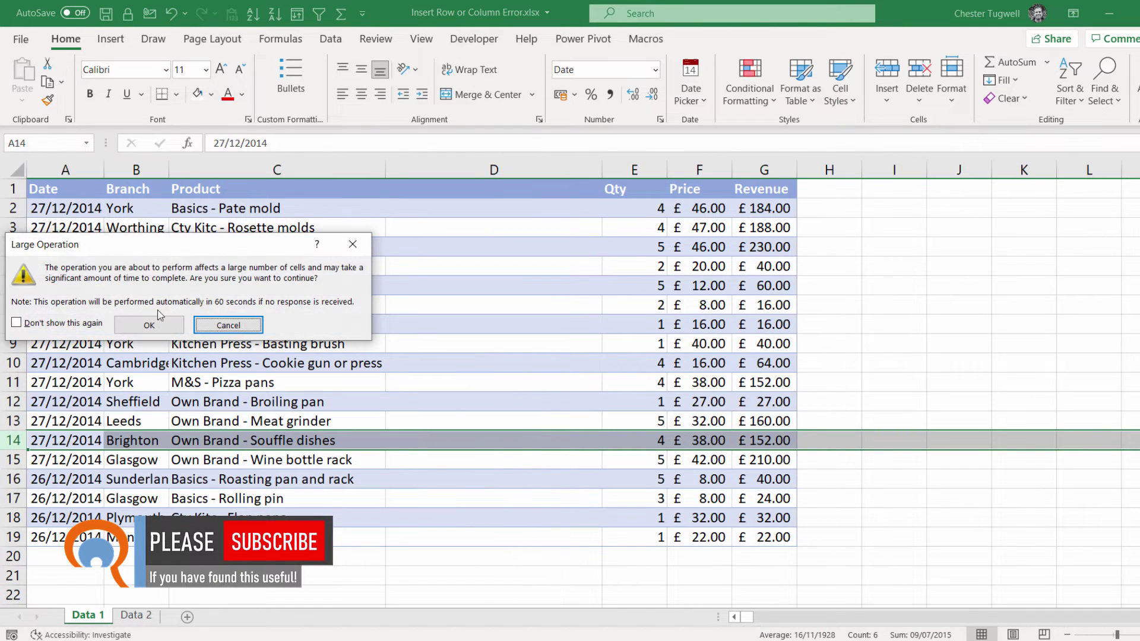
click(156, 328)
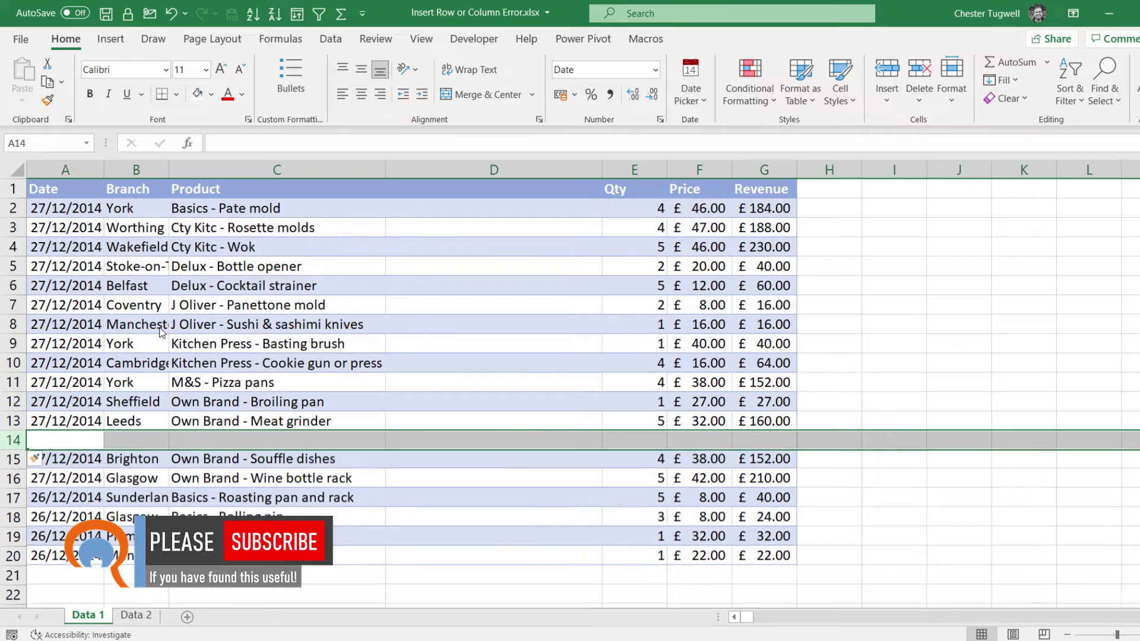
click(514, 524)
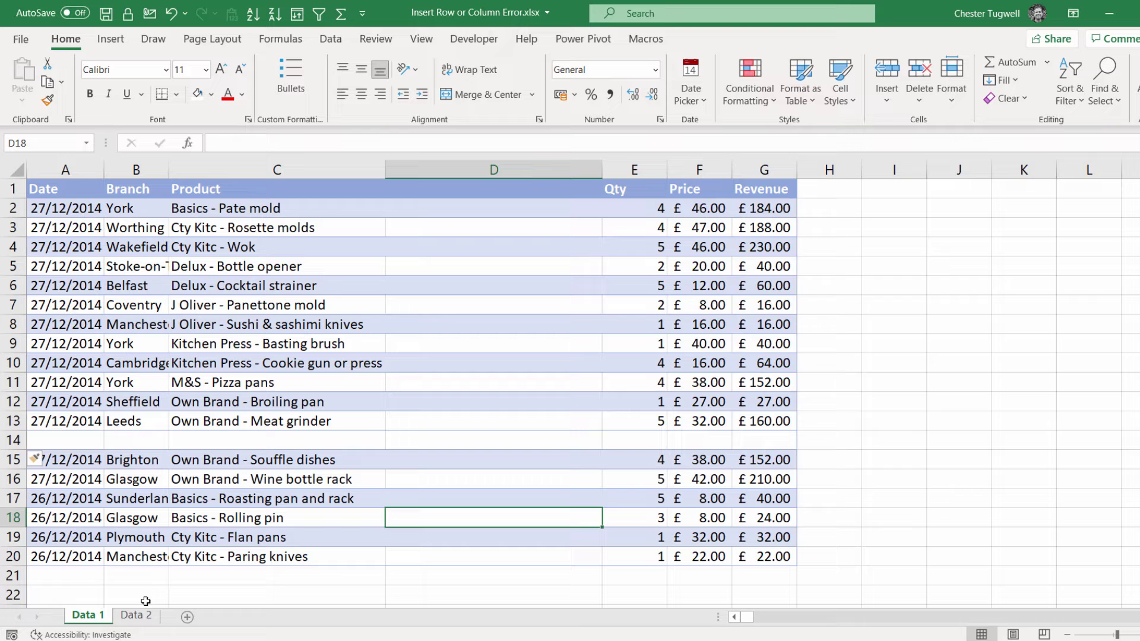
Step: Undo the inserted blank row 14 and column D, then select cell C5
key(ctrl+z)
key(ctrl+z)
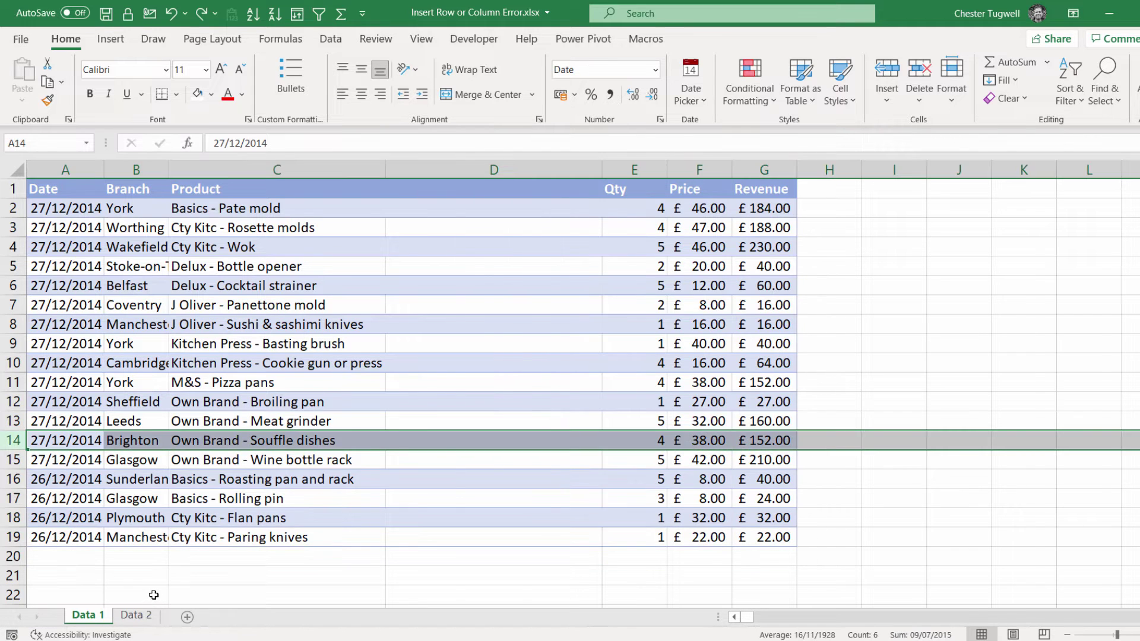
click(181, 259)
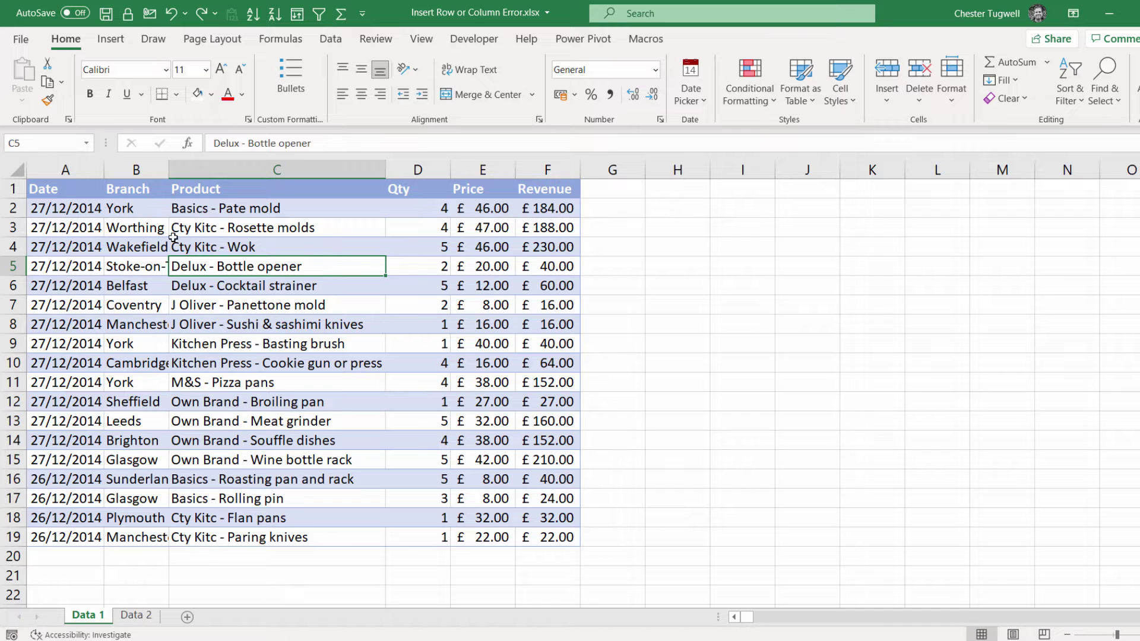
Step: Add Sheet4 after Data 2 and paste Data 1's sales table A1:F19 into it
click(188, 618)
drag(132, 619, 231, 618)
click(88, 615)
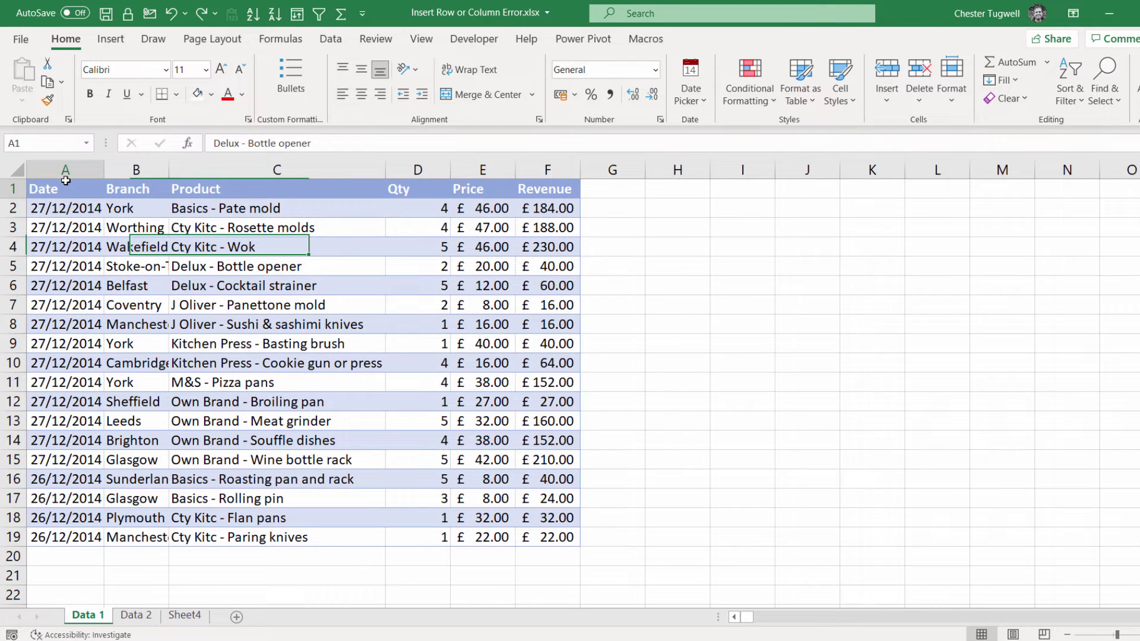
drag(43, 188, 543, 534)
key(ctrl+c)
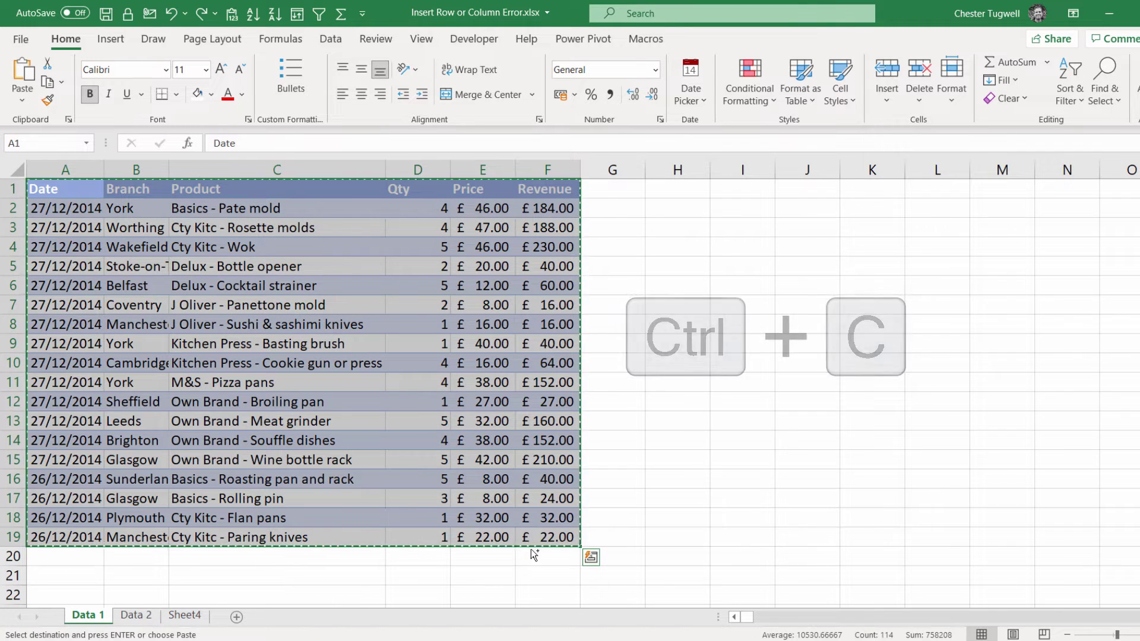
click(196, 615)
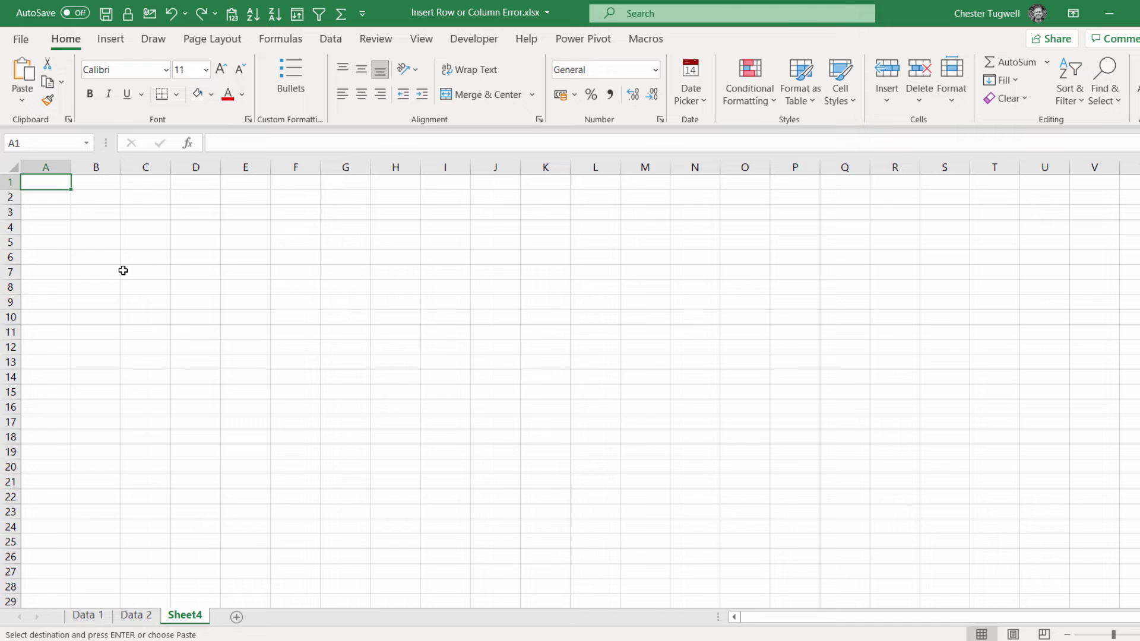
key(ctrl+v)
Step: In Sheet4 insert a blank column D, then paste A1:G19 back over Data 1 at A1
click(193, 167)
right_click(193, 166)
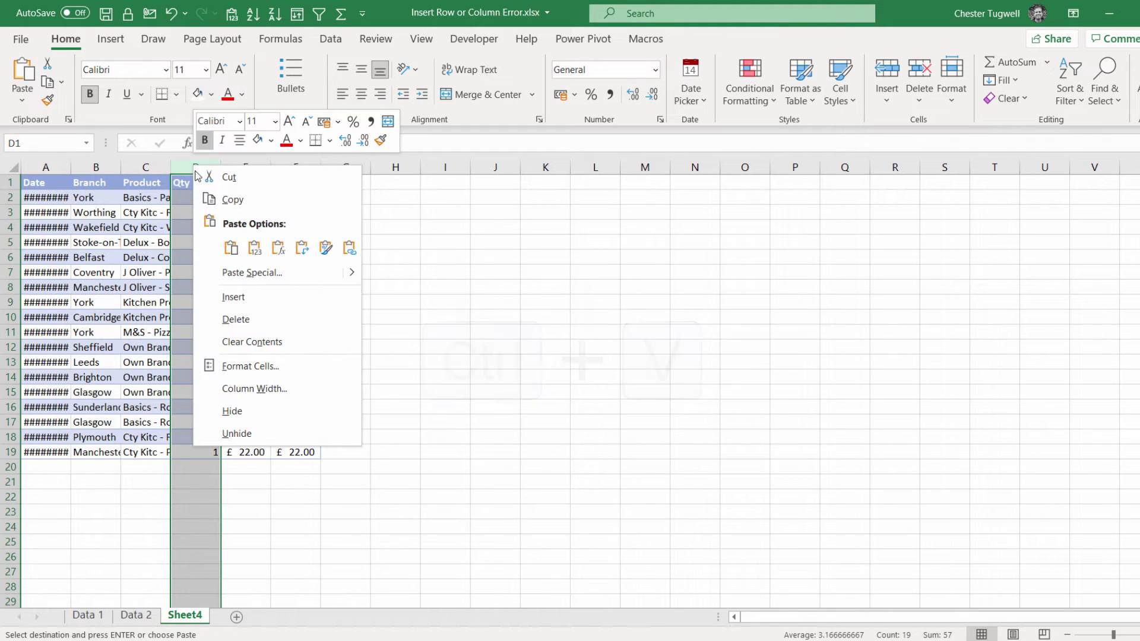
click(231, 295)
drag(69, 182, 329, 454)
key(ctrl+c)
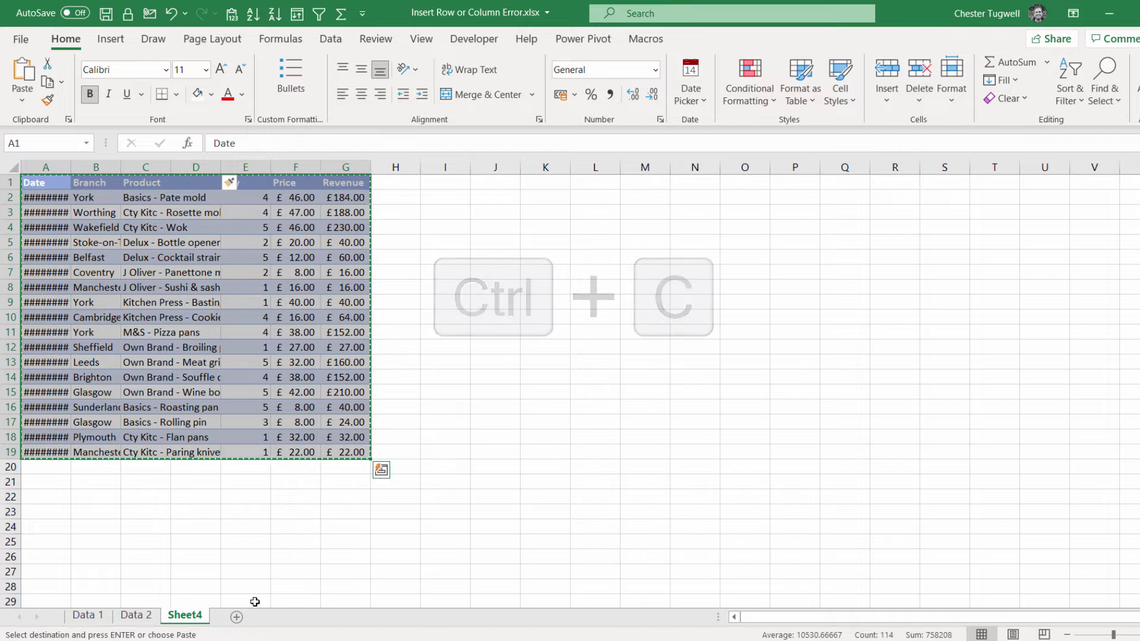
click(88, 615)
click(68, 191)
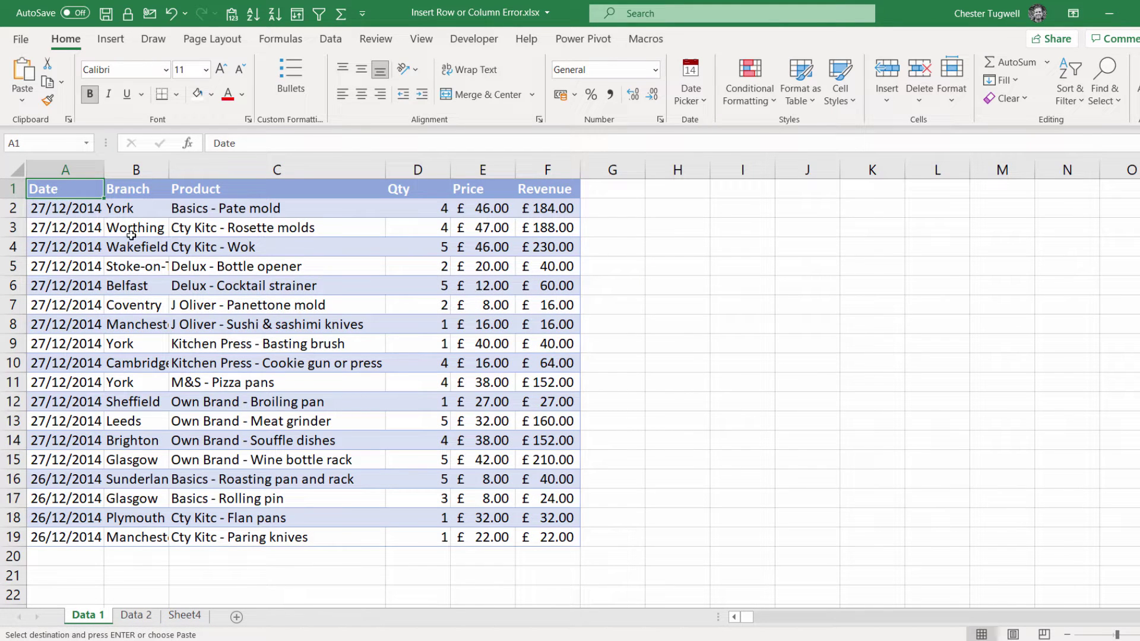
key(Return)
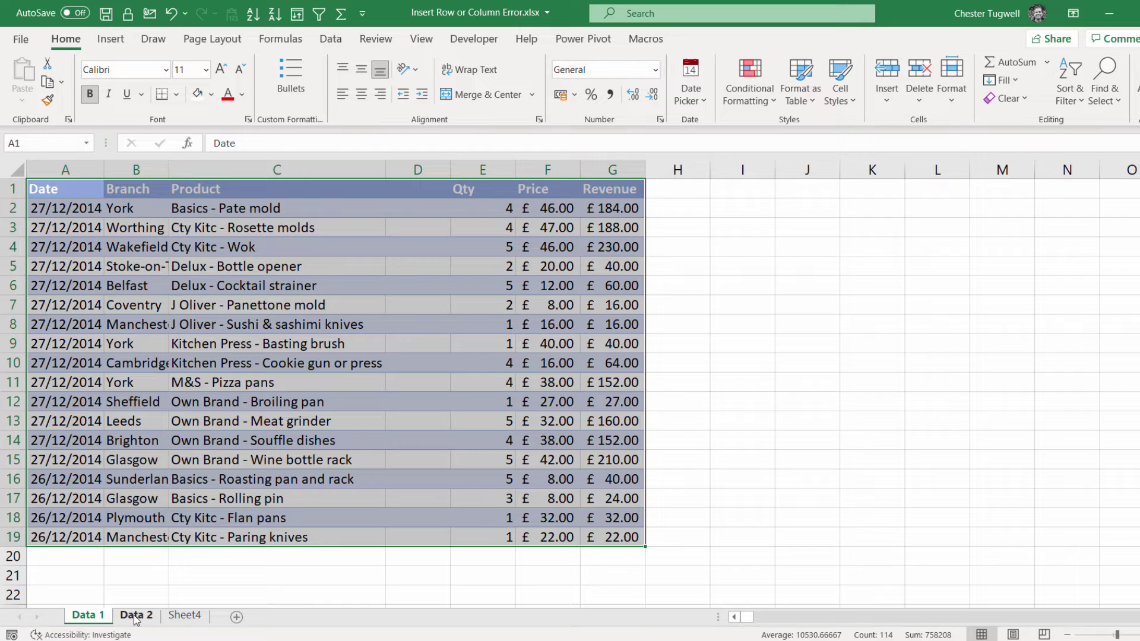
Step: On Data 2, check the last used cell, Clear All column G, and check again
click(135, 615)
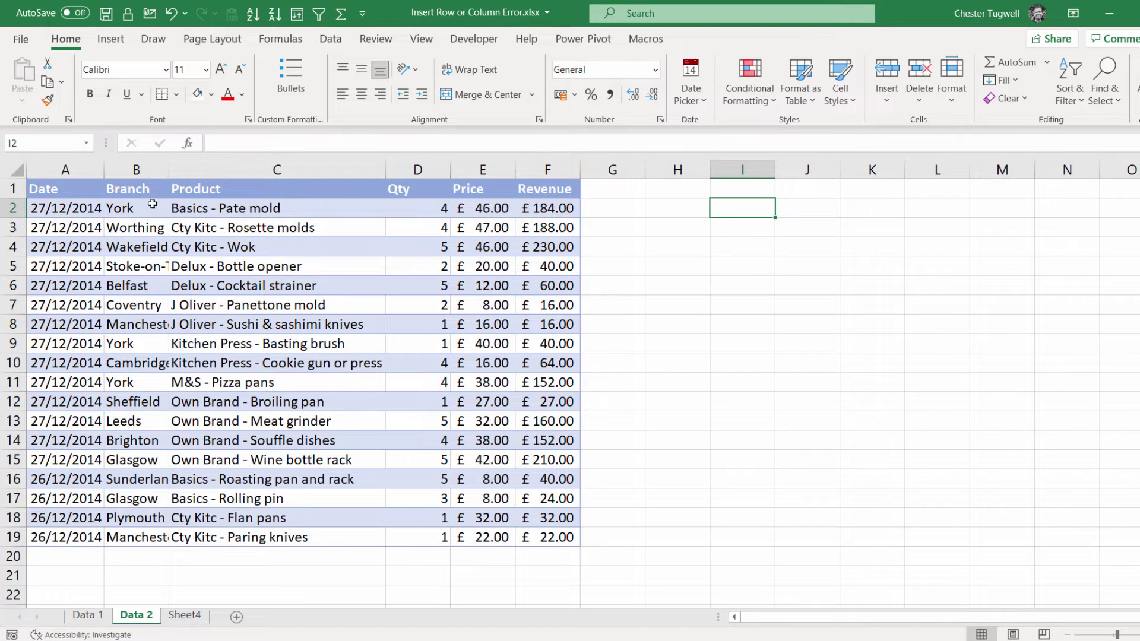
click(71, 192)
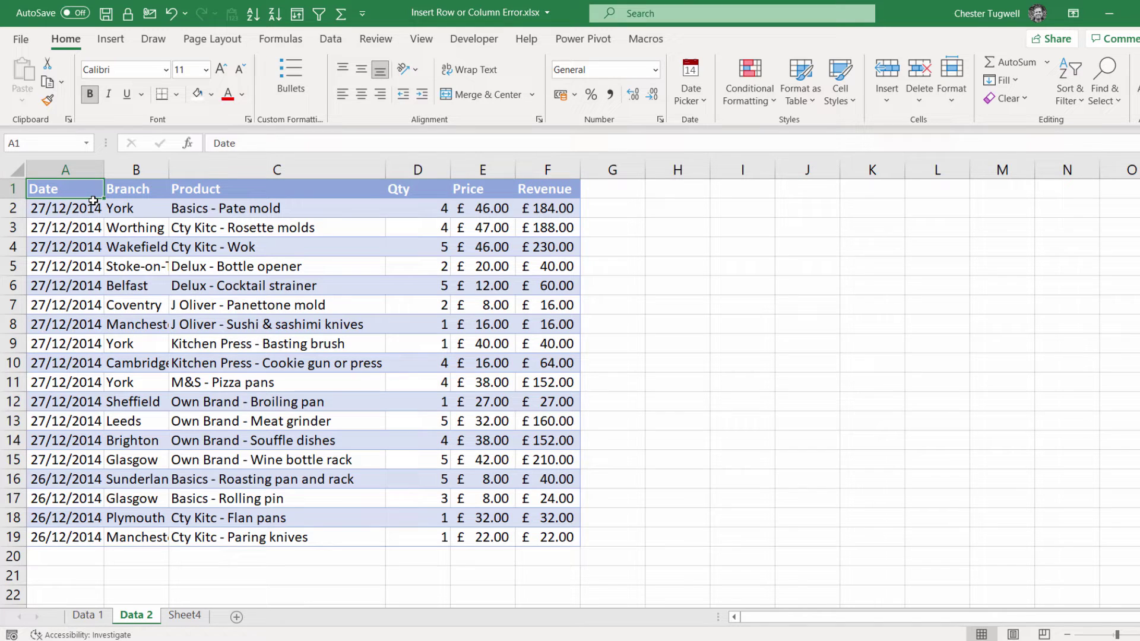
key(ctrl+shift+End)
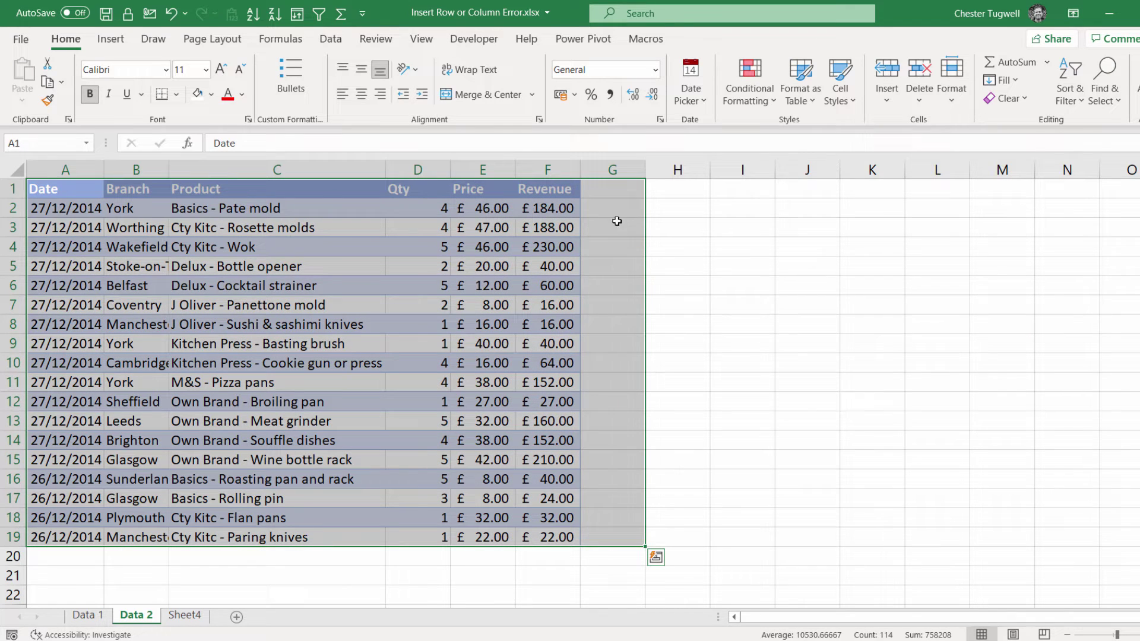
click(611, 170)
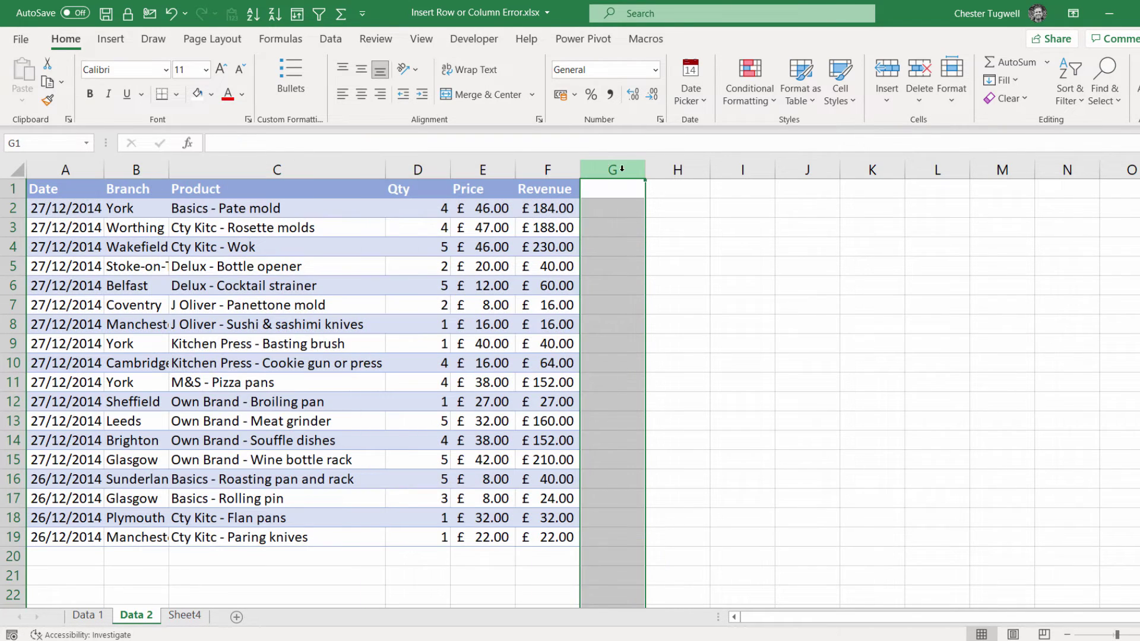
click(1030, 101)
click(1012, 118)
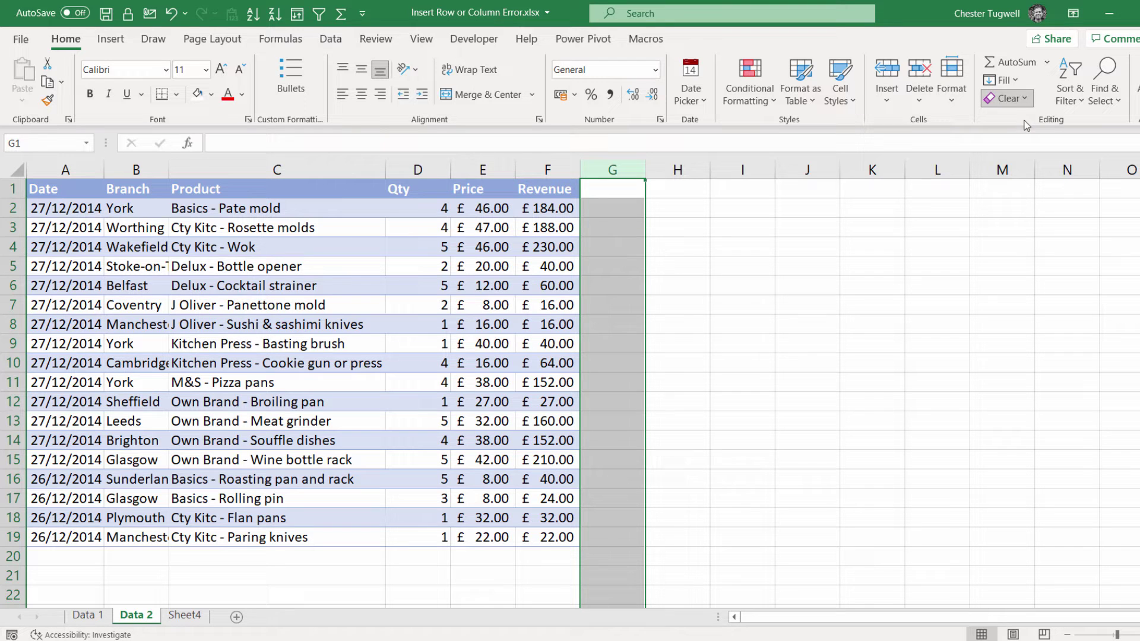
key(ctrl+Home)
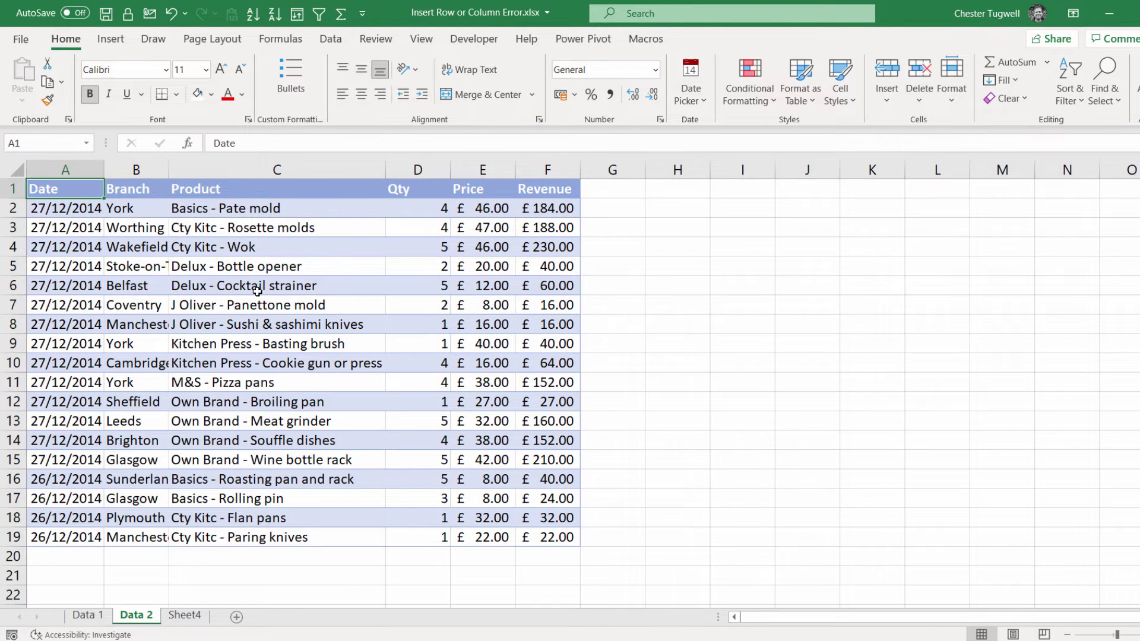
key(ctrl+shift+End)
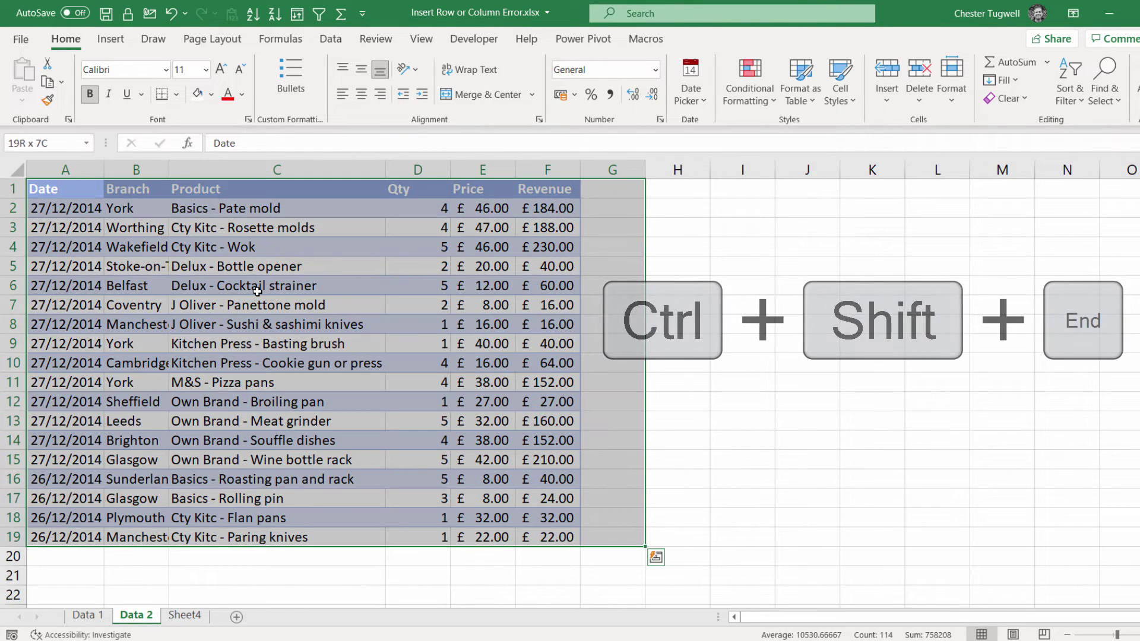
Step: Delete column G on Data 2 and retest Ctrl+Shift+End from A1
click(718, 246)
click(592, 168)
right_click(593, 168)
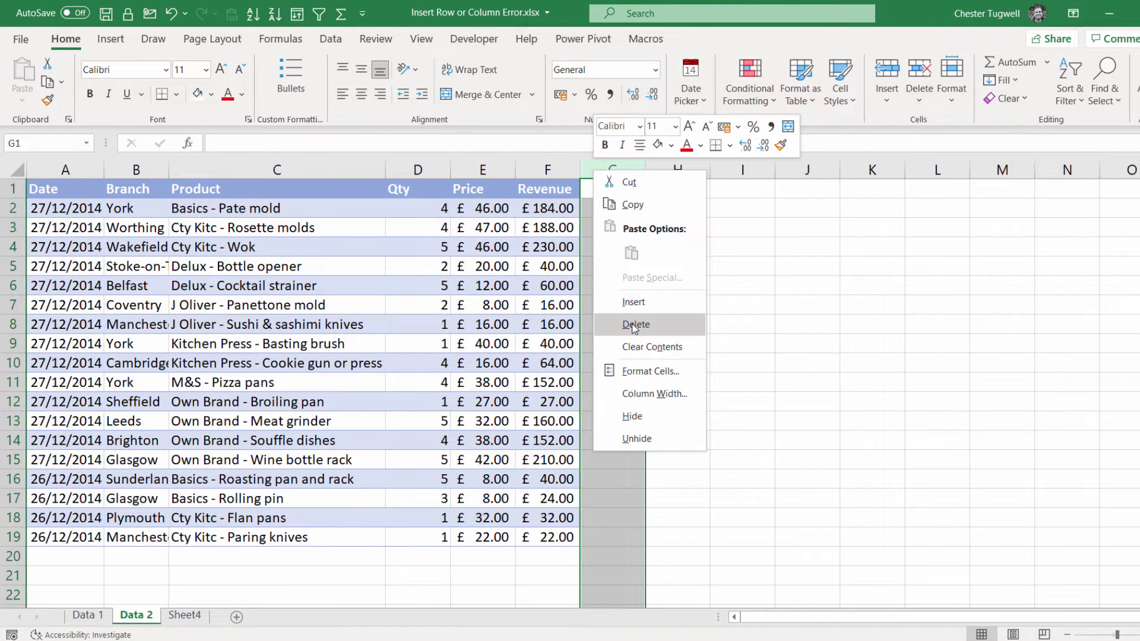
click(632, 323)
click(82, 190)
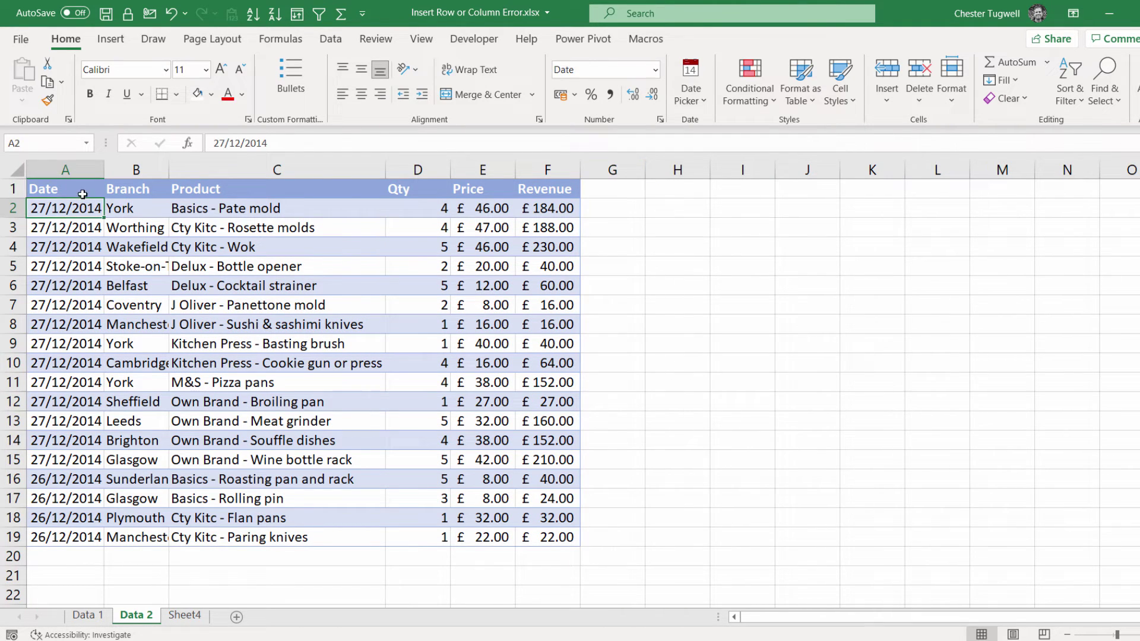
key(ctrl+shift+End)
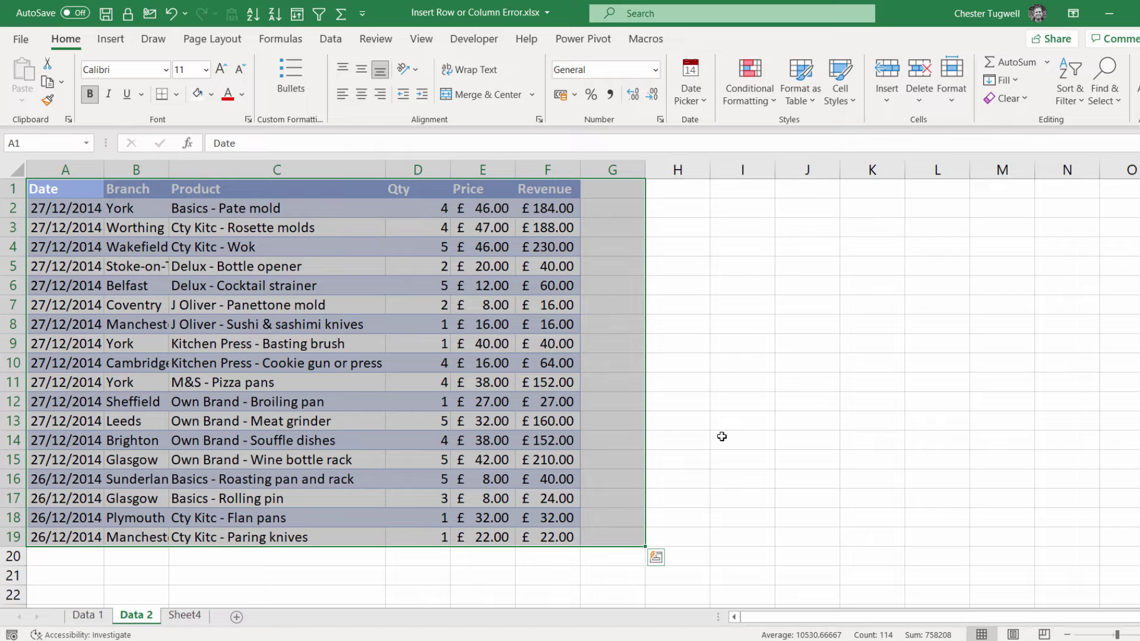
Step: Run activesheet.usedrange.select in the VBA Immediate window to reset Data 2's used range
key(alt+w)
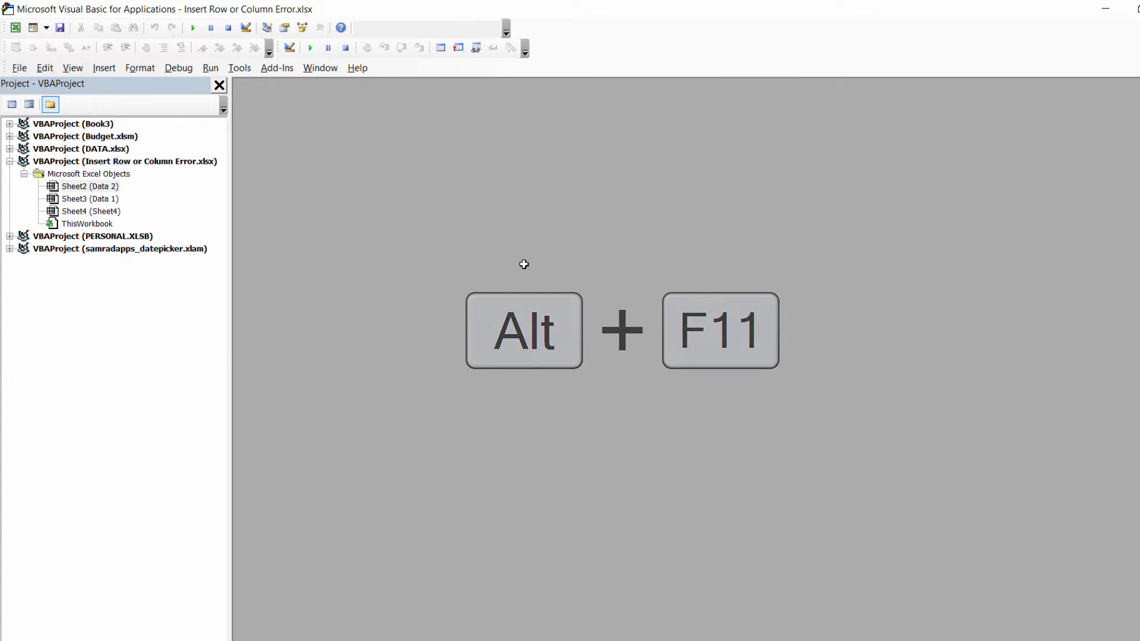
key(ctrl+g)
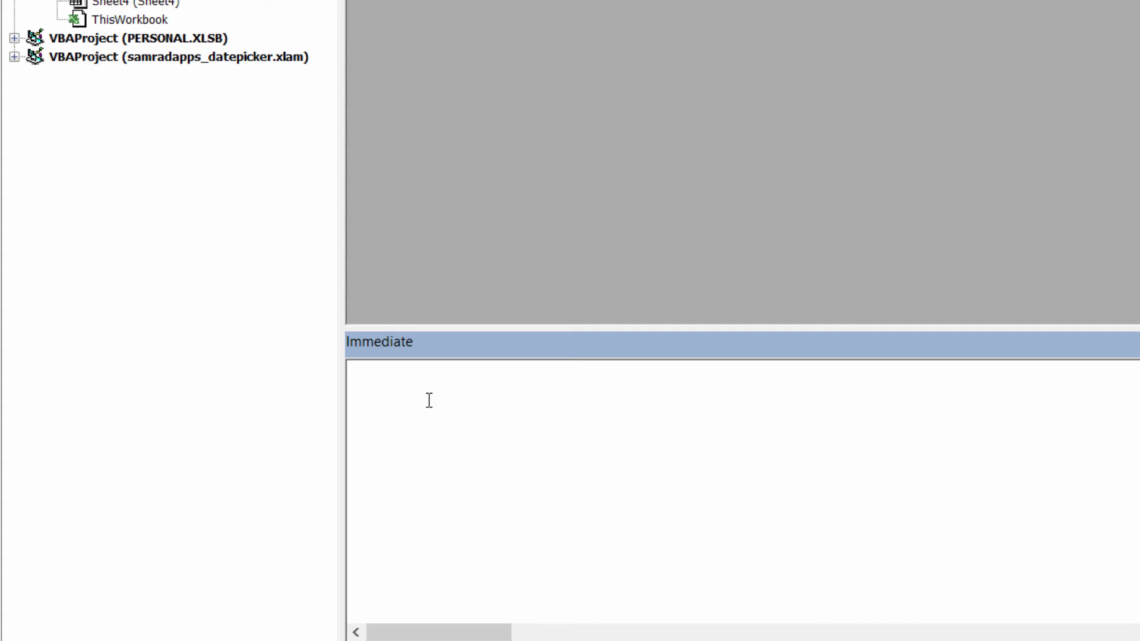
key(ctrl+v)
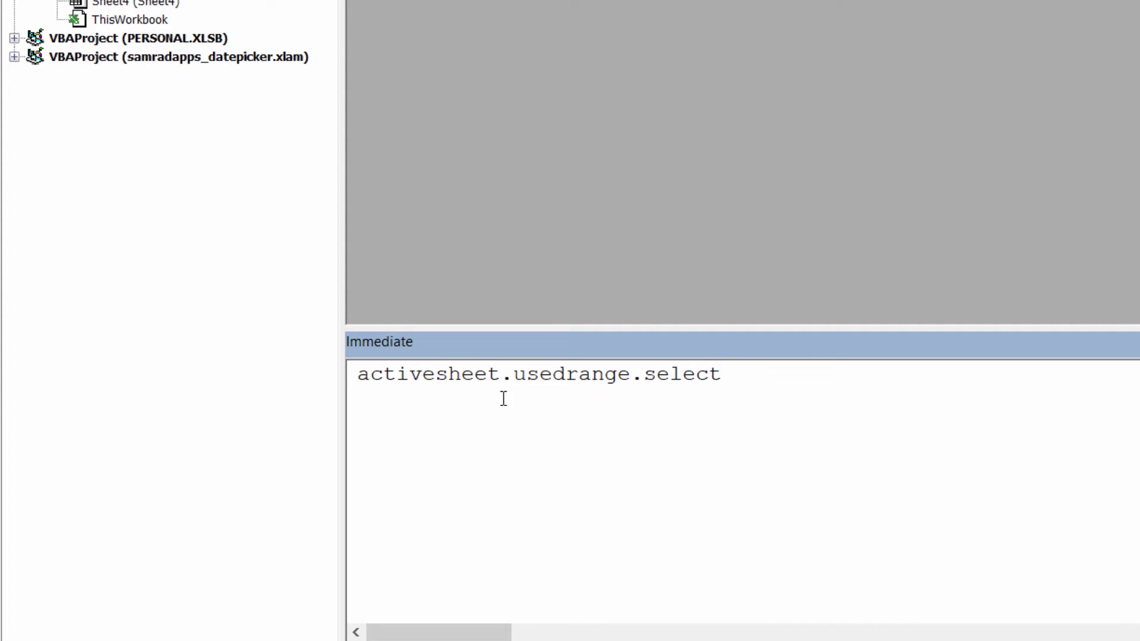
key(Return)
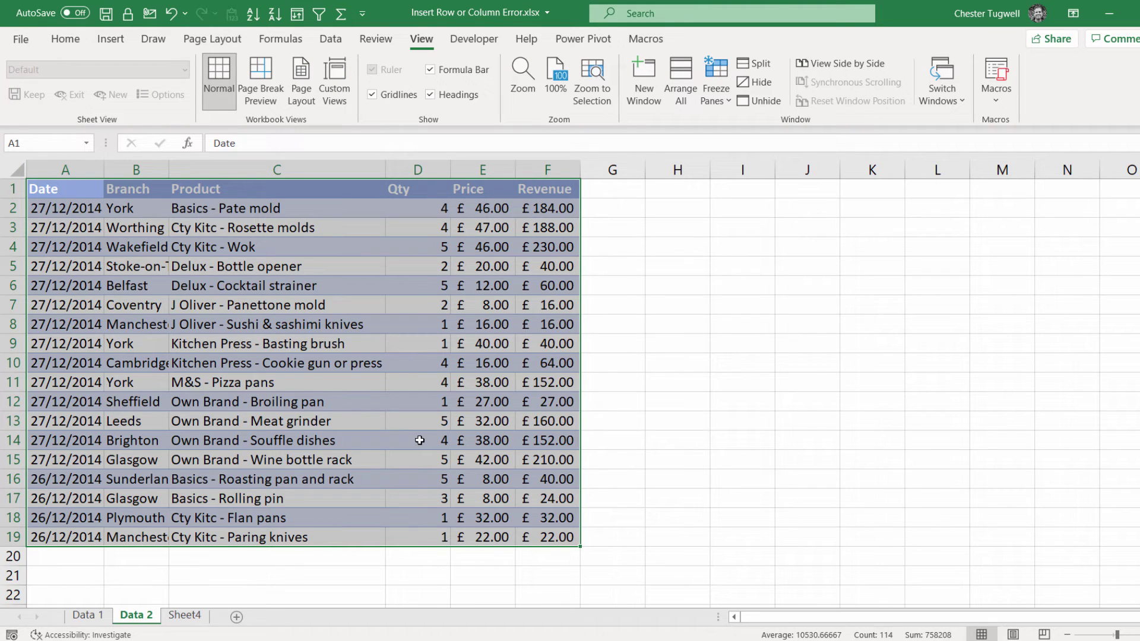
Step: Verify from A1 that Ctrl+Shift+End now selects only A1:F19 on Data 2
key(ctrl+Home)
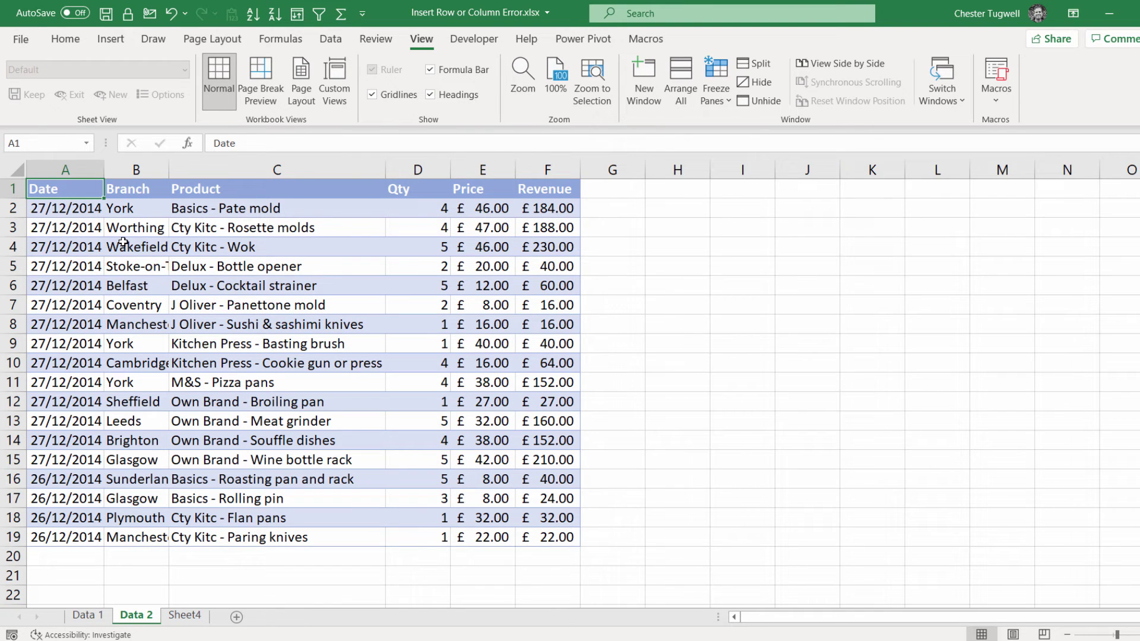
key(ctrl+shift+End)
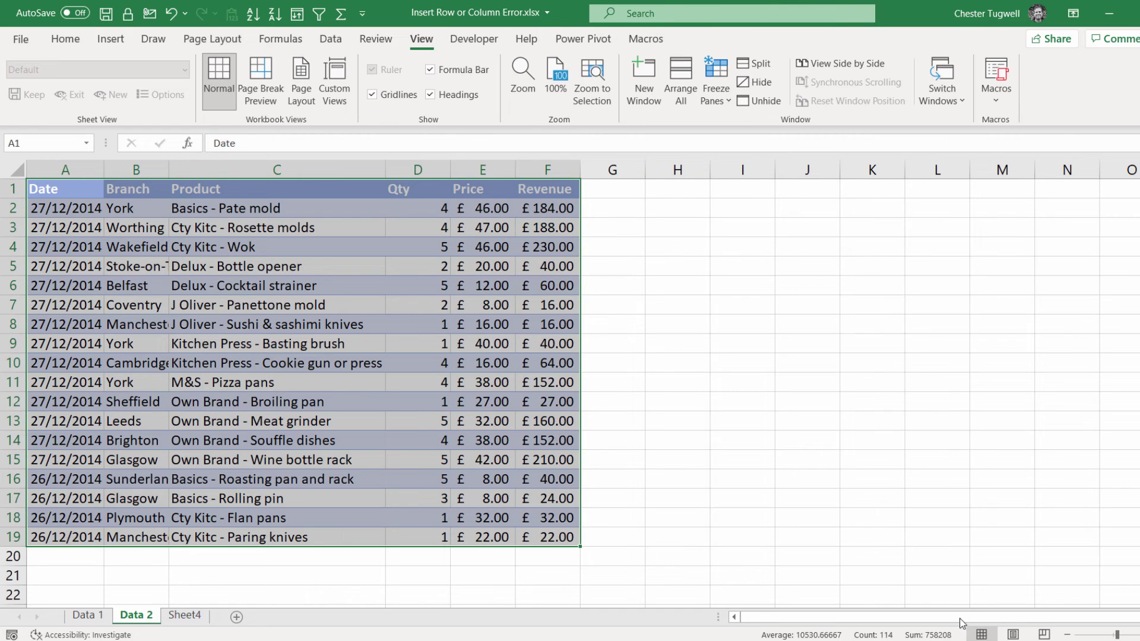
scroll(962, 621, right, 1)
scroll(810, 620, left, 1)
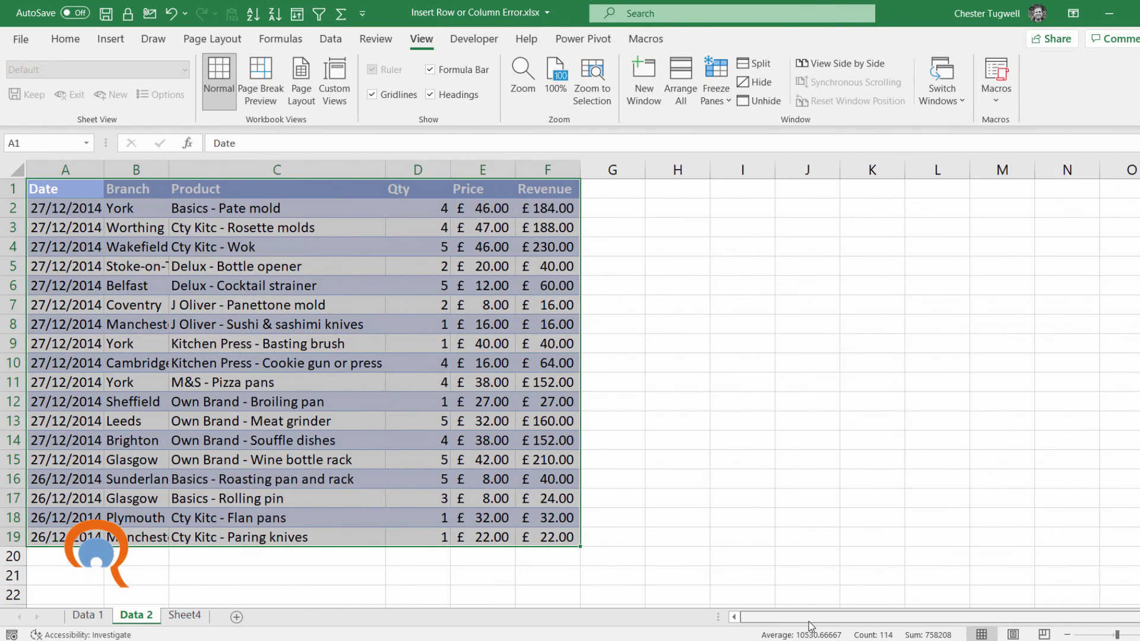